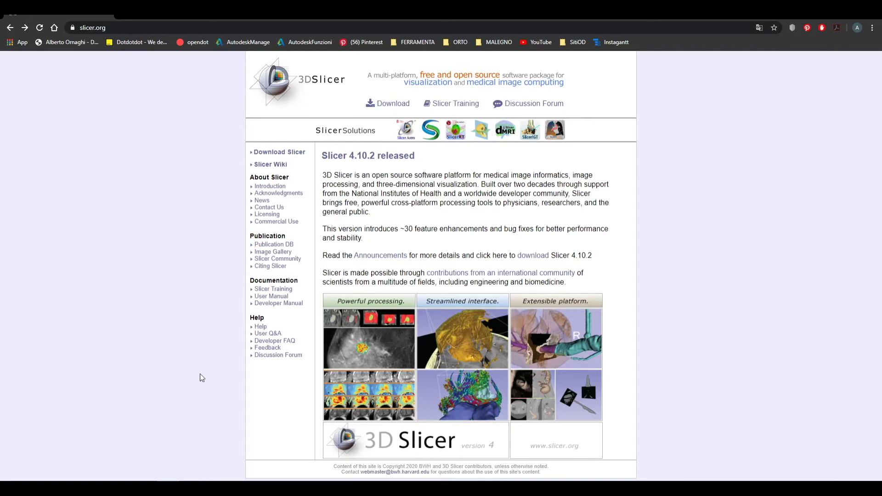
Step: Switch from the browser to 3D Slicer
mouse_move(191, 489)
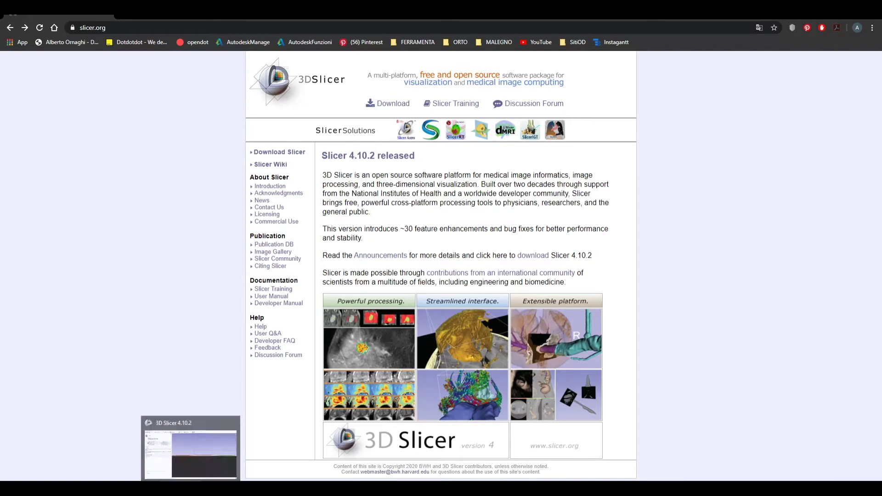
left_click(190, 489)
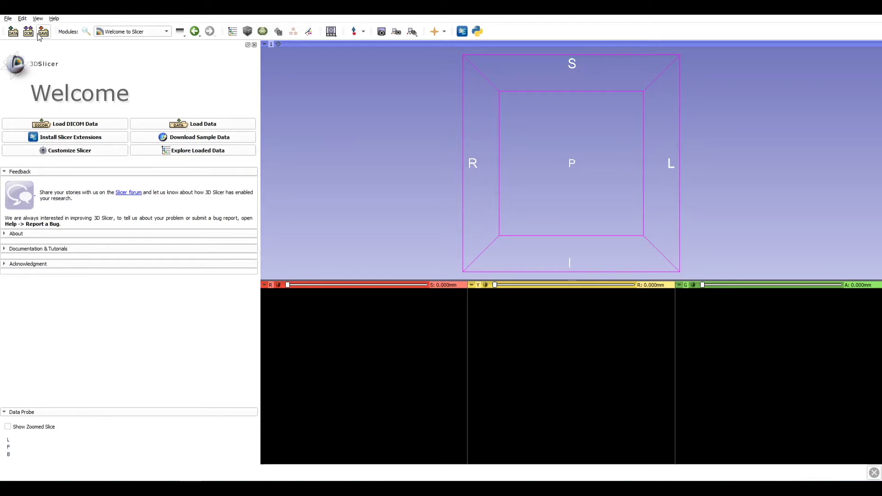
left_click(125, 32)
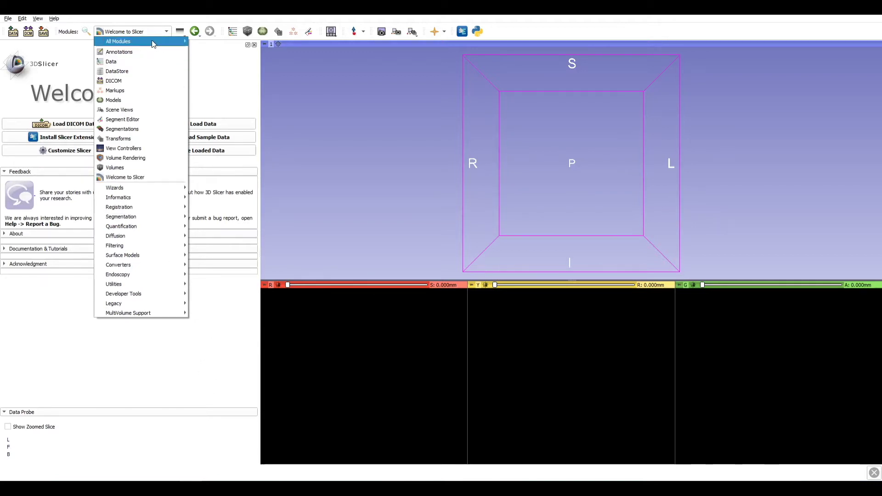
mouse_move(153, 44)
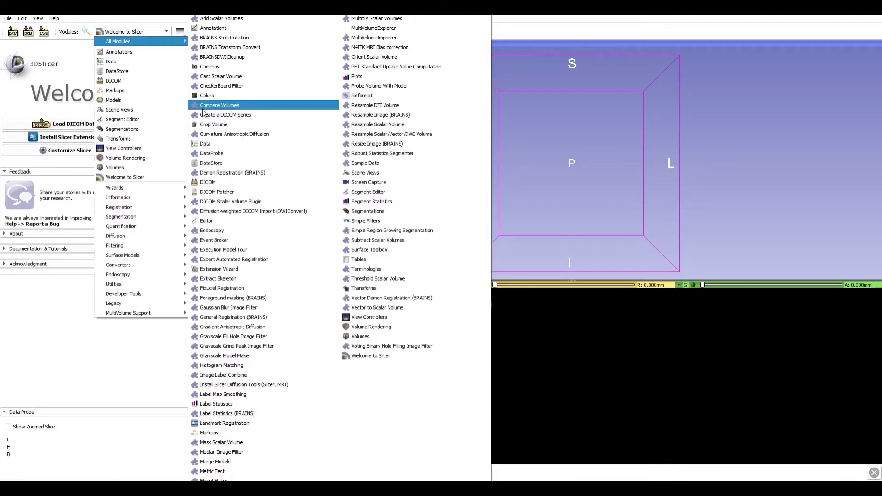
left_click(521, 132)
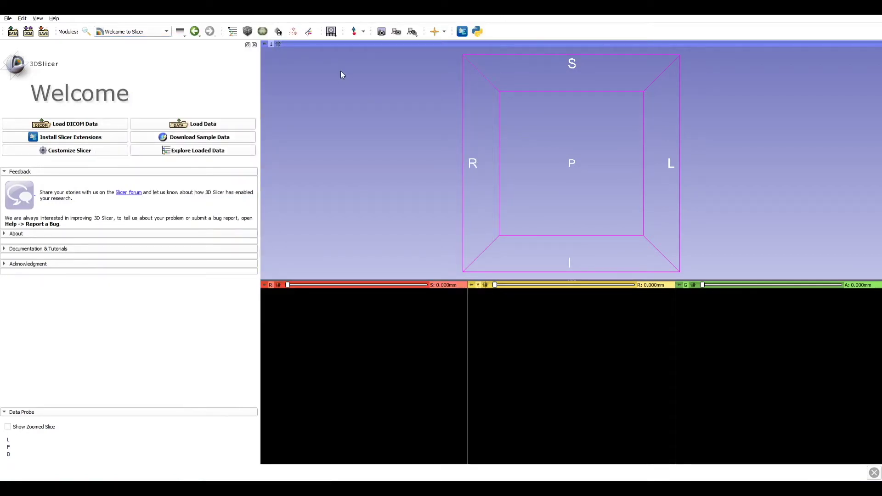
left_click(332, 31)
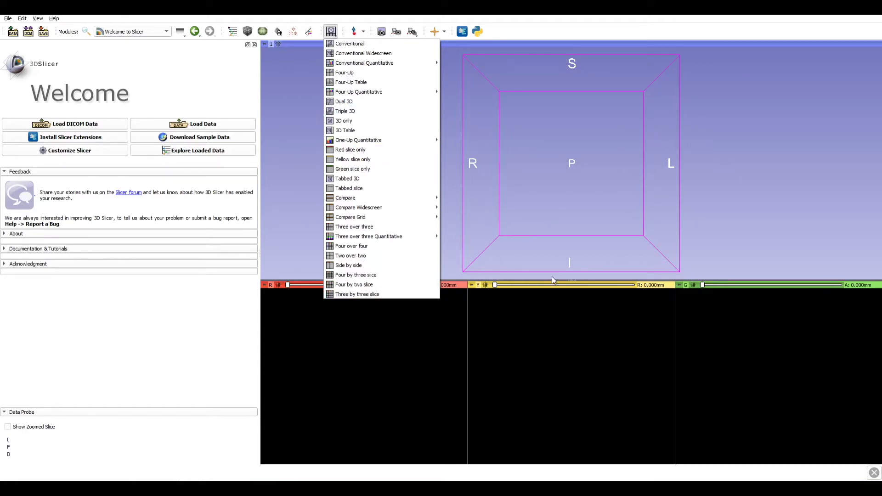
left_click(527, 329)
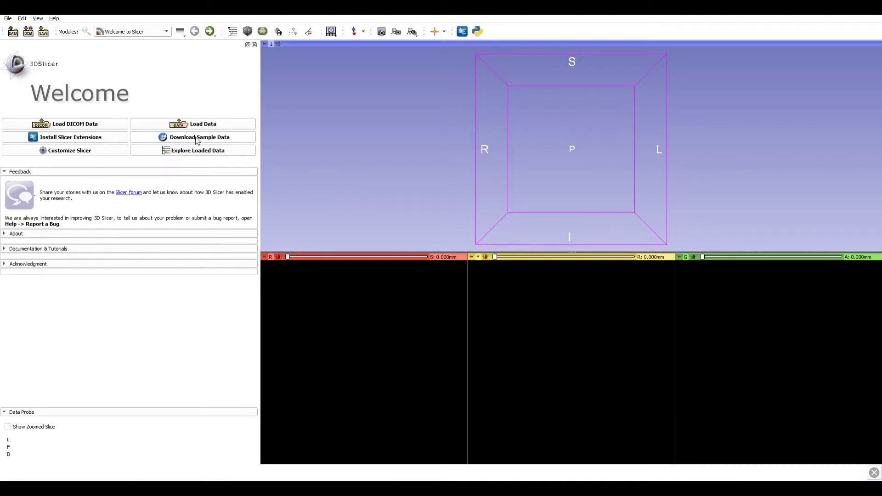
Step: Download the CTACardio sample dataset and load it into the slice views
left_click(195, 138)
left_click(195, 139)
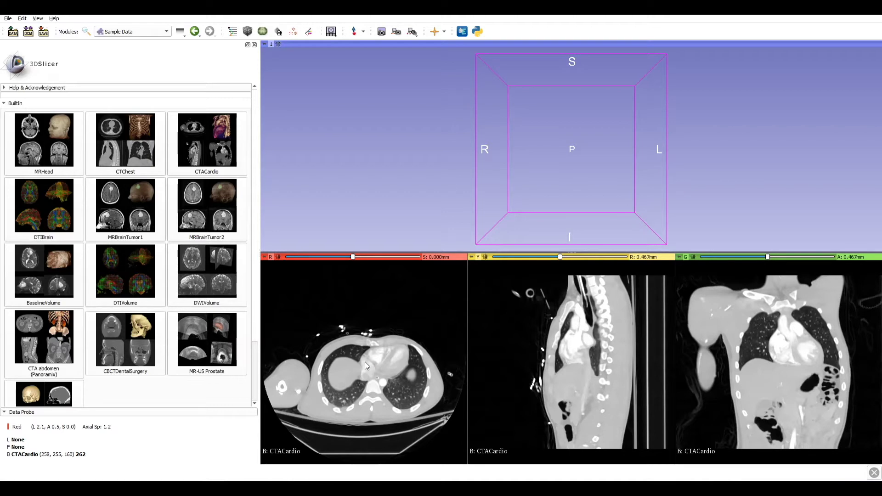
Step: Brighten the CT slices by adjusting the window/level, and browse the axial slices, stopping at about S 22.75 mm
left_click_drag(365, 362, 389, 360)
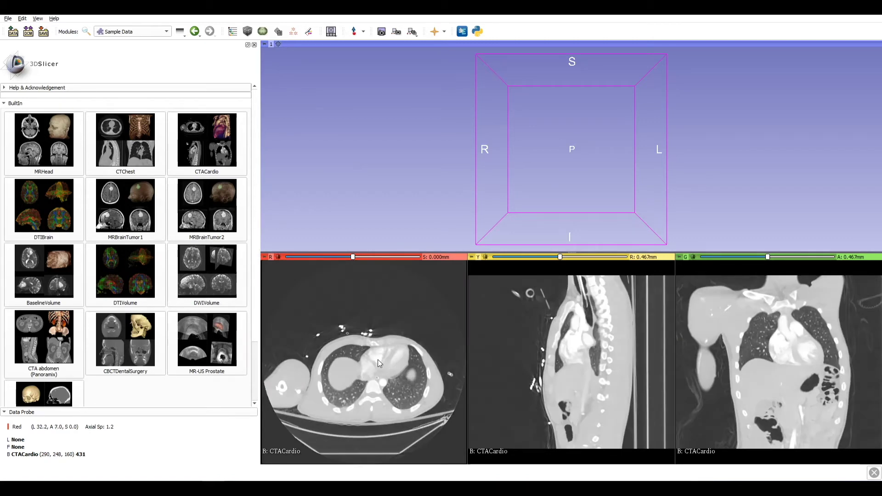
right_click_drag(378, 359, 354, 343)
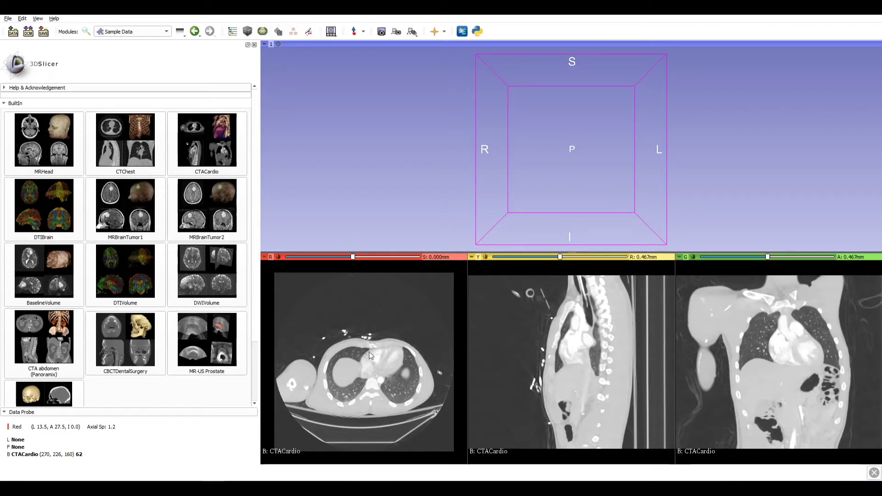
mouse_move(369, 352)
middle_mouse_down()
mouse_move(365, 361)
mouse_move(349, 350)
mouse_move(349, 360)
mouse_move(373, 355)
mouse_move(365, 343)
middle_mouse_up()
scroll(367, 350, "down", 9)
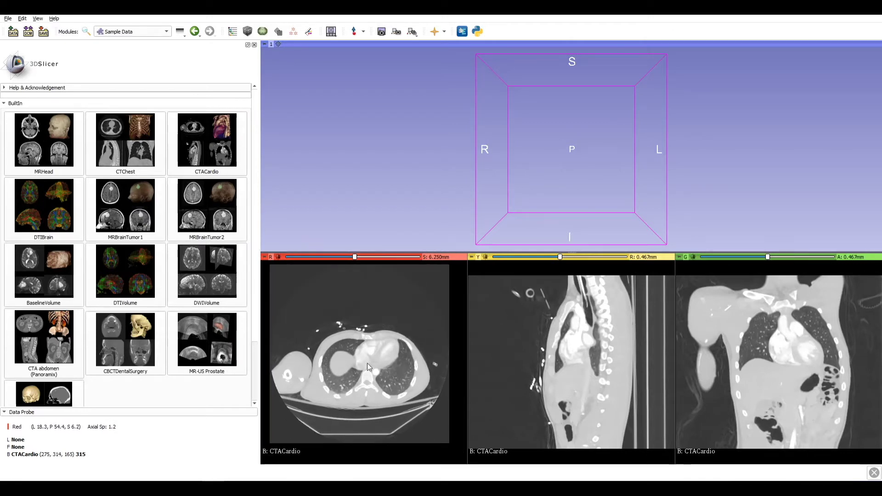
scroll(370, 327, "up", 20)
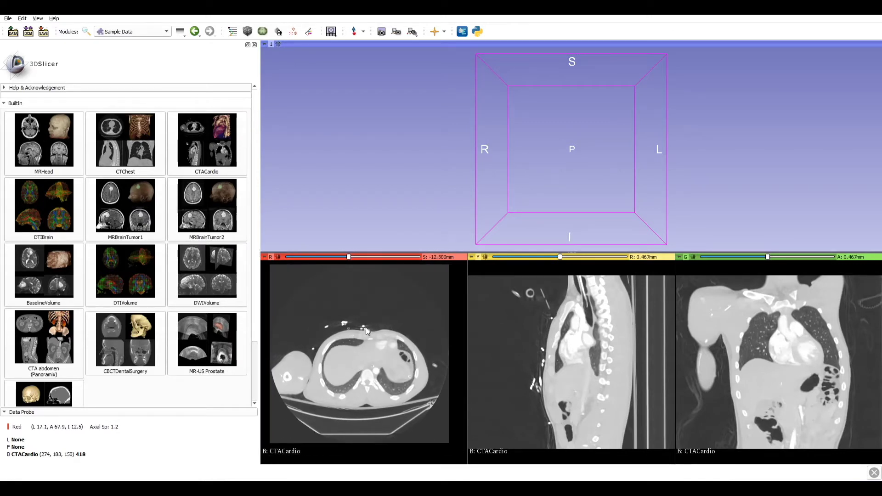
scroll(366, 327, "up", 20)
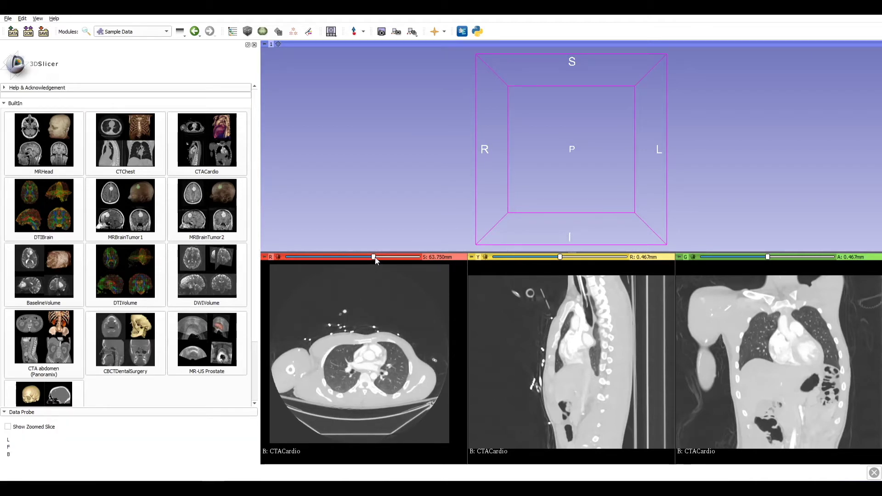
left_click_drag(374, 258, 361, 305)
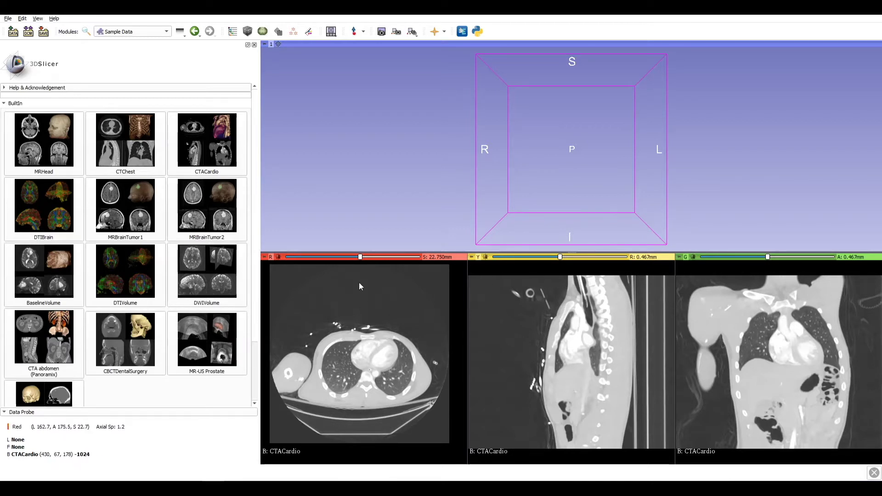
Step: Pin the axial view's controls, link the slice views and display all slices in the 3D view
mouse_move(265, 258)
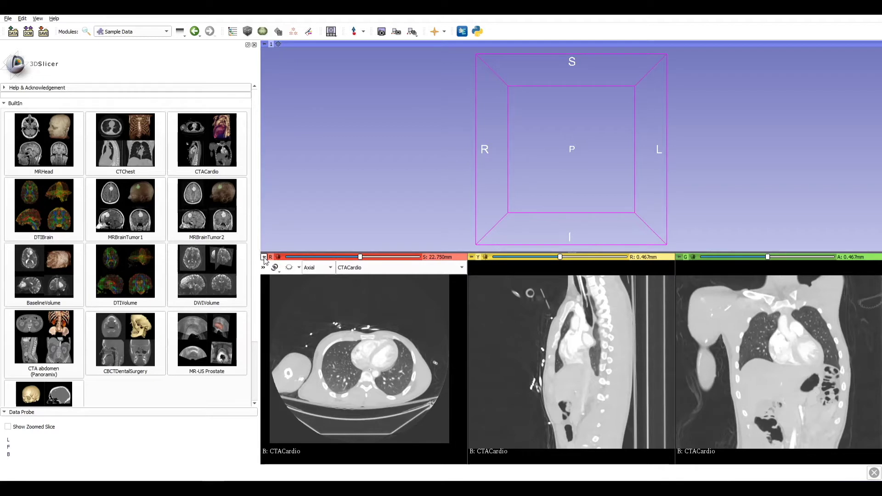
left_click(264, 257)
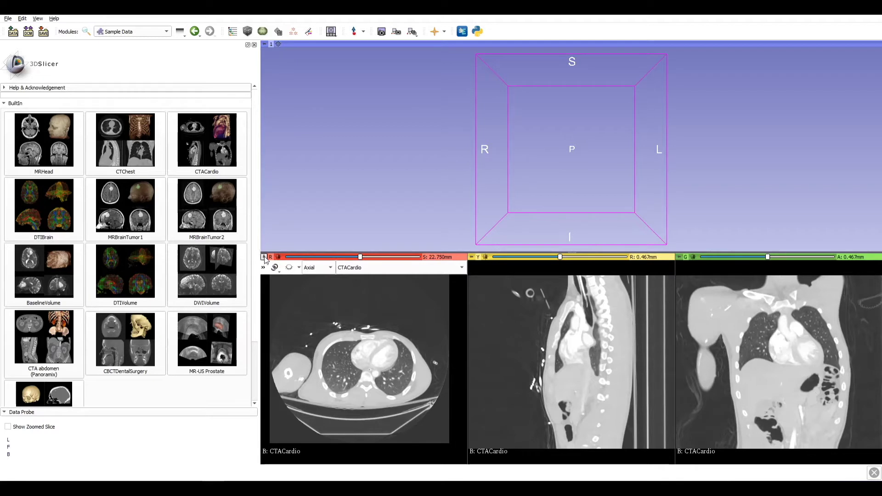
left_click(319, 269)
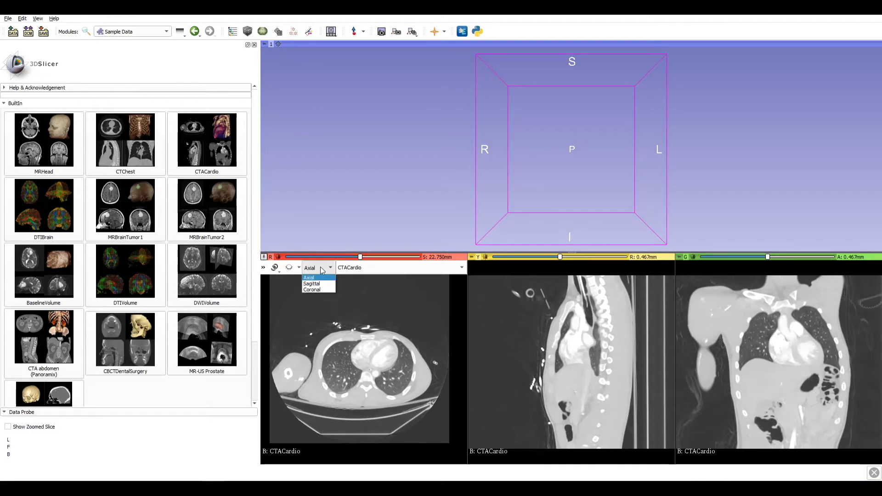
left_click(322, 270)
left_click(360, 269)
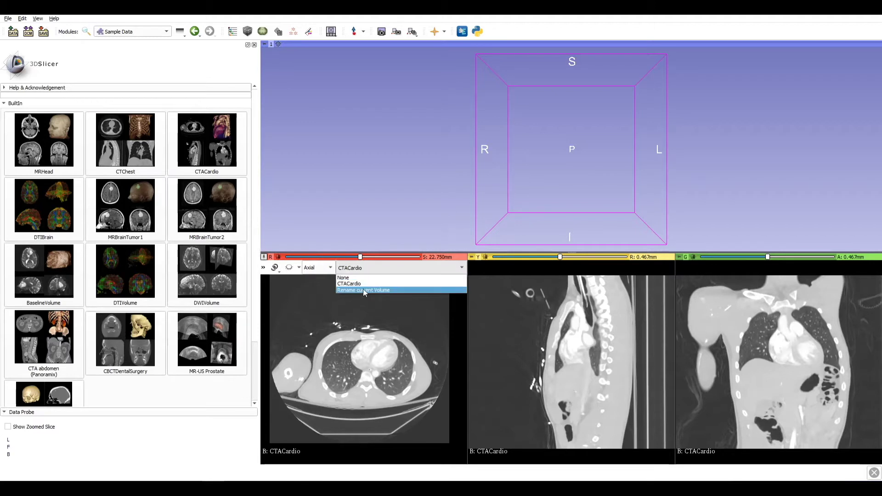
left_click(358, 271)
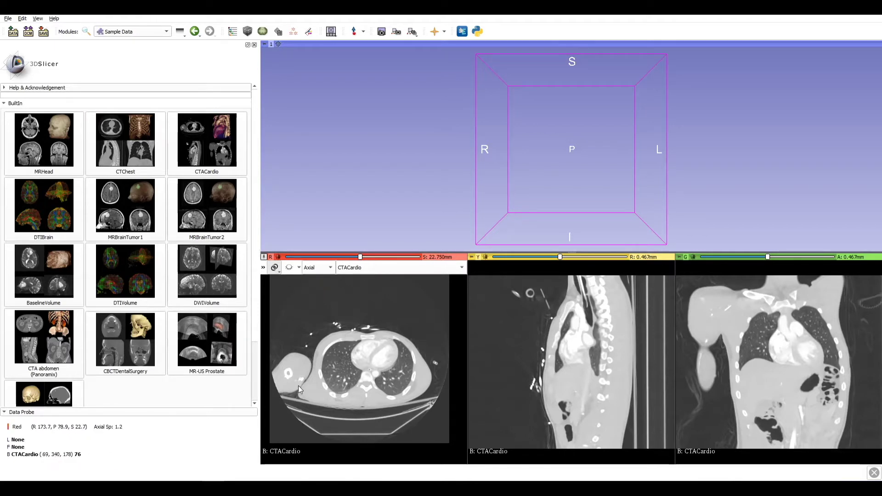
left_click(289, 268)
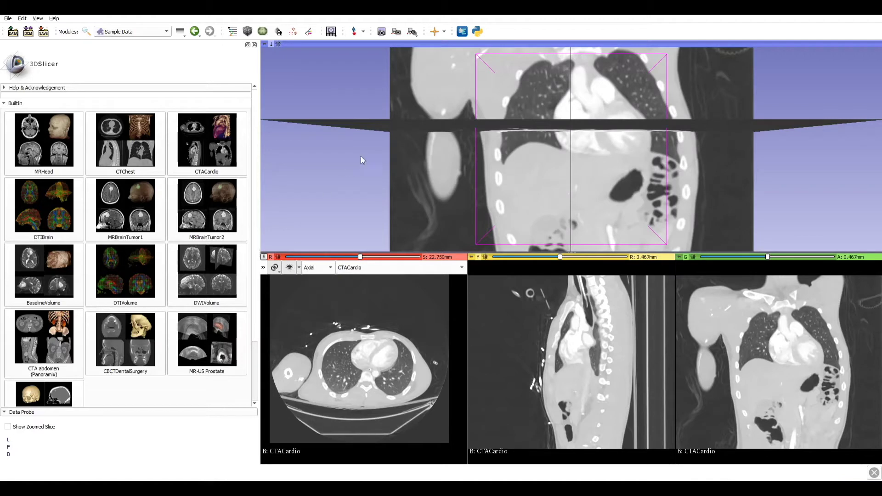
Step: Move the sagittal slice to about R 105.5 mm and the coronal slice to about A -39.5 mm, inspecting the planes in 3D
scroll(611, 305, "down", 1)
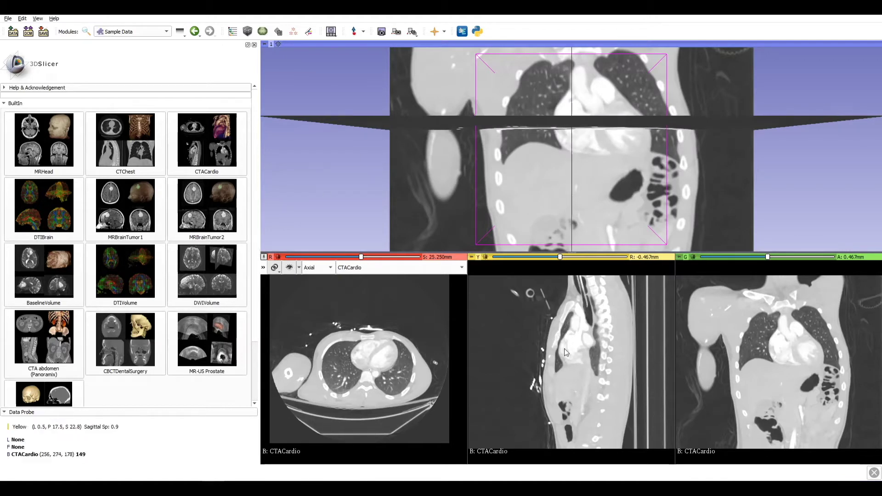
left_click_drag(638, 158, 549, 158)
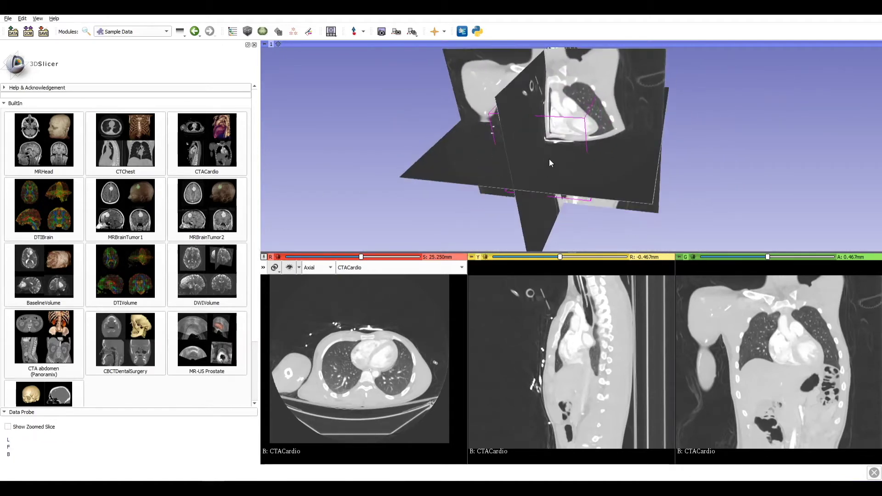
scroll(579, 334, "up", 12)
left_click_drag(564, 257, 590, 257)
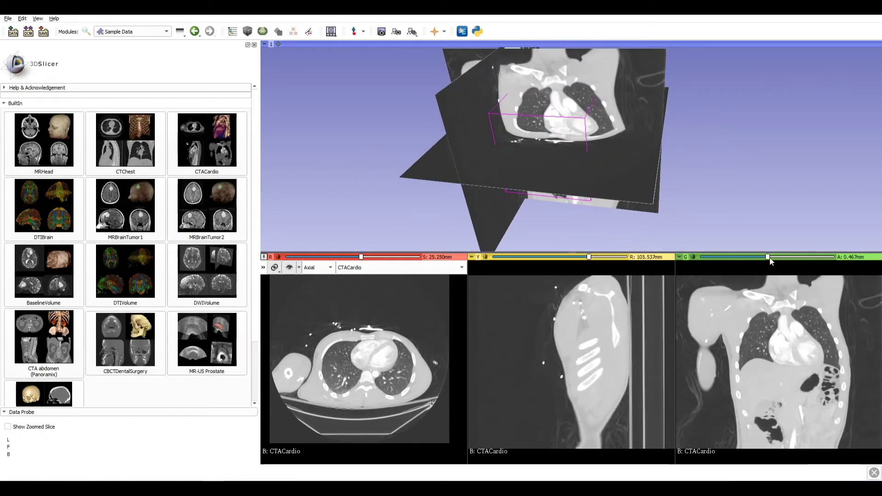
mouse_move(768, 257)
left_mouse_down()
mouse_move(813, 257)
mouse_move(731, 257)
mouse_move(764, 251)
left_mouse_up()
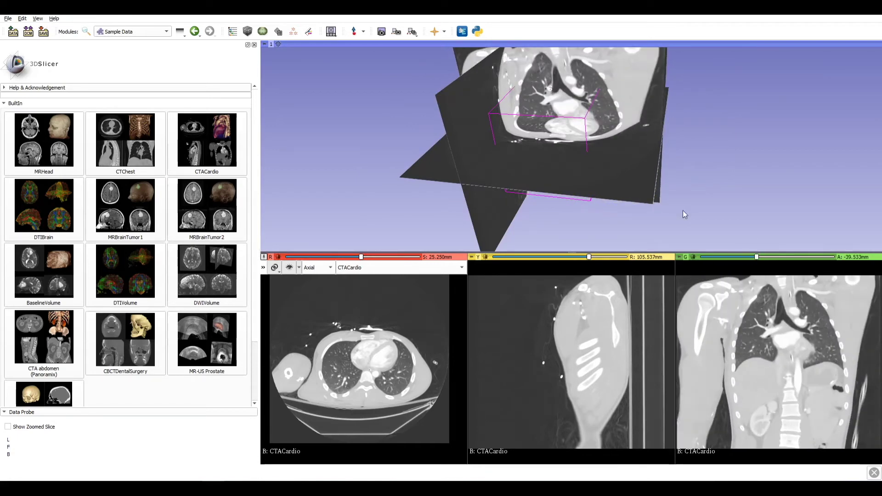
left_click_drag(586, 116, 547, 169)
middle_click_drag(547, 169, 543, 148)
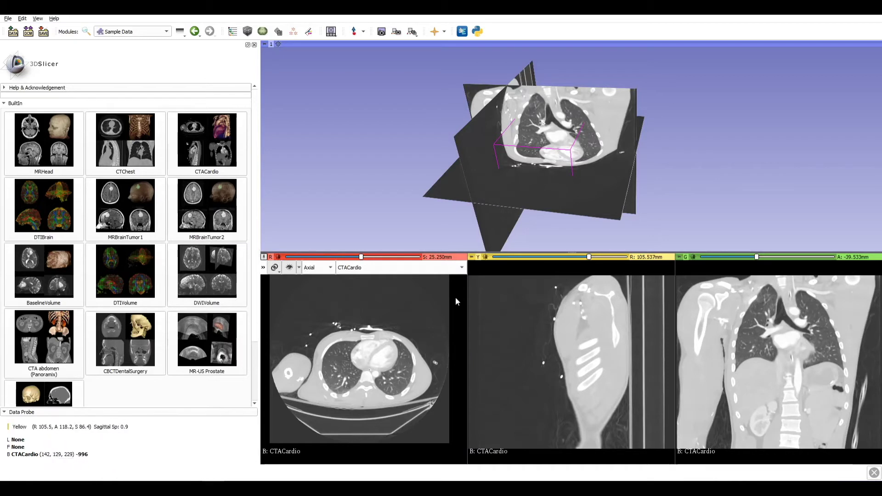
Step: Expand the axial view's controls to examine the additional slice display options
left_click(263, 269)
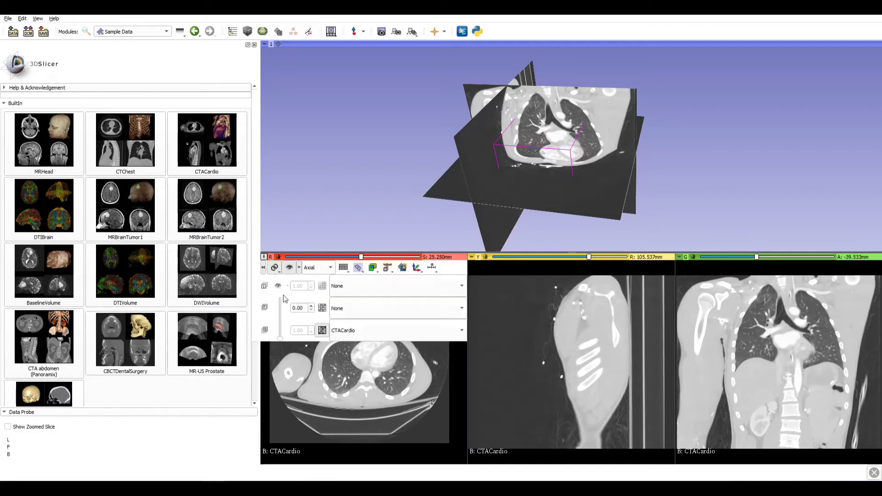
left_click(406, 272)
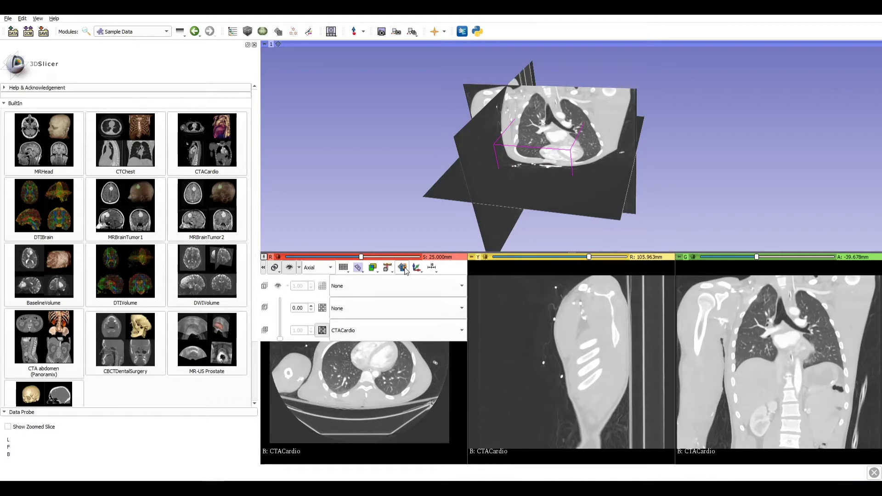
Step: Open the Segment Editor module, keeping CTACardio as the master volume
left_click(149, 34)
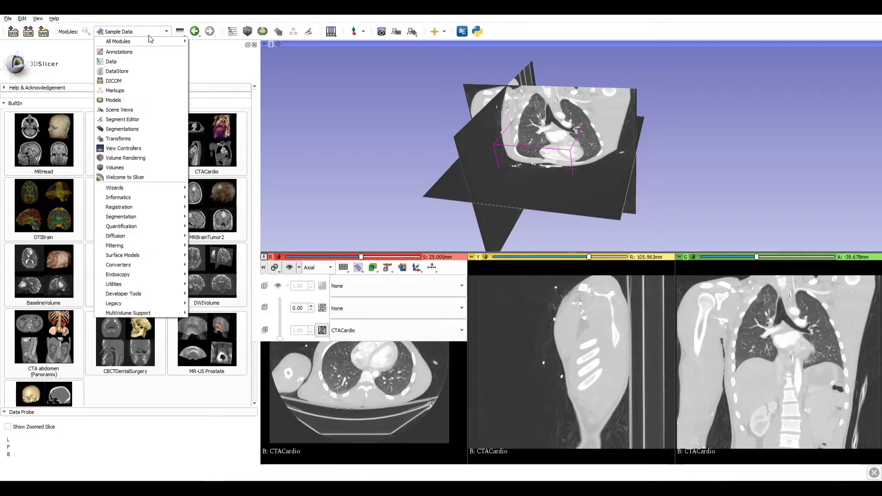
left_click(149, 121)
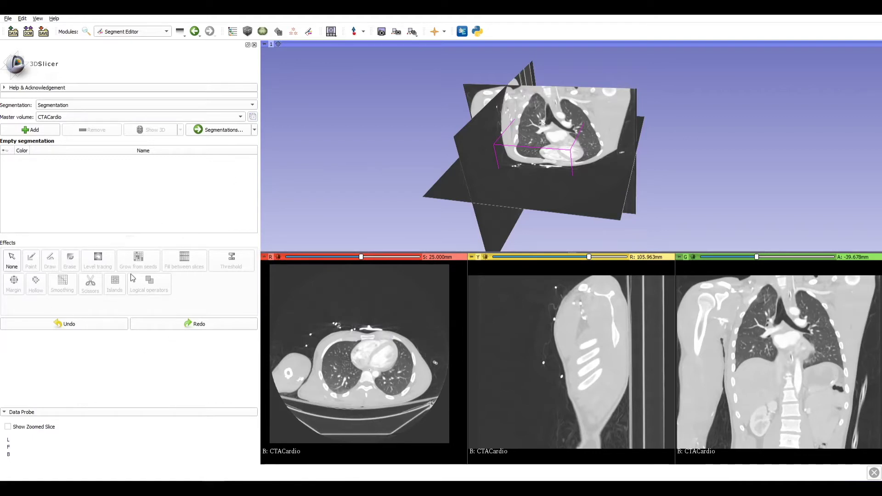
left_click(60, 120)
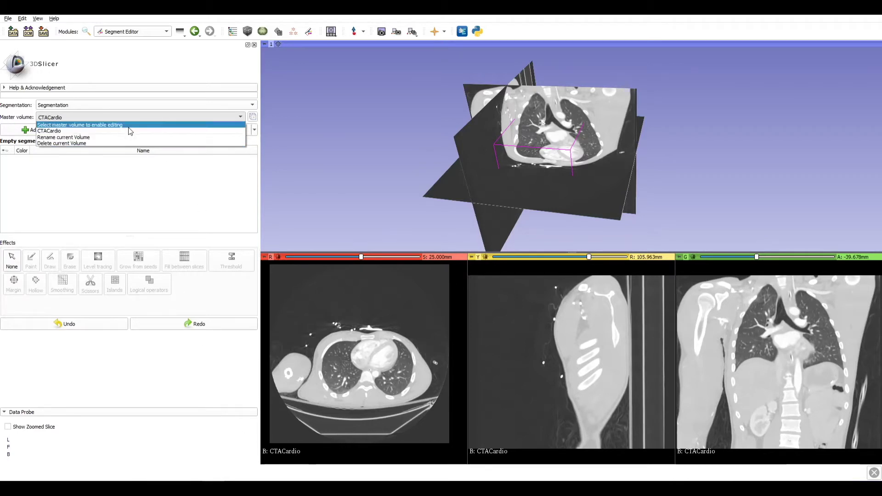
left_click(59, 175)
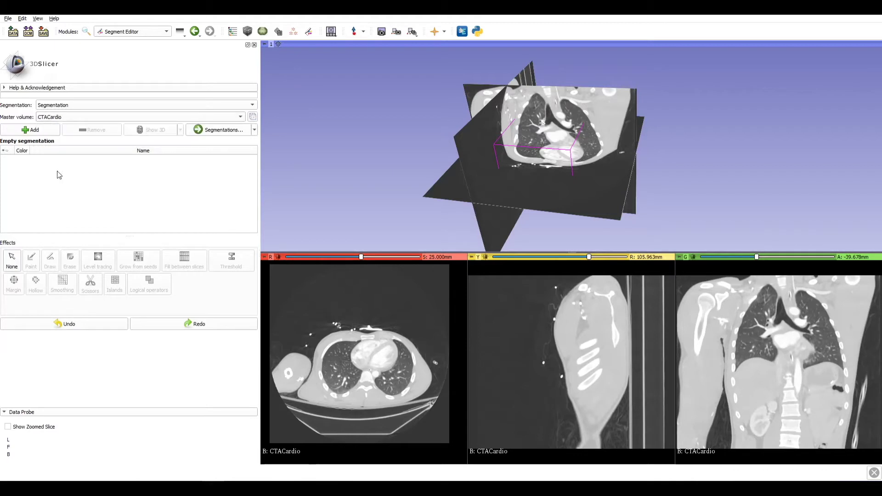
Step: Add a new segment to the segmentation and name it kidney
left_click(38, 135)
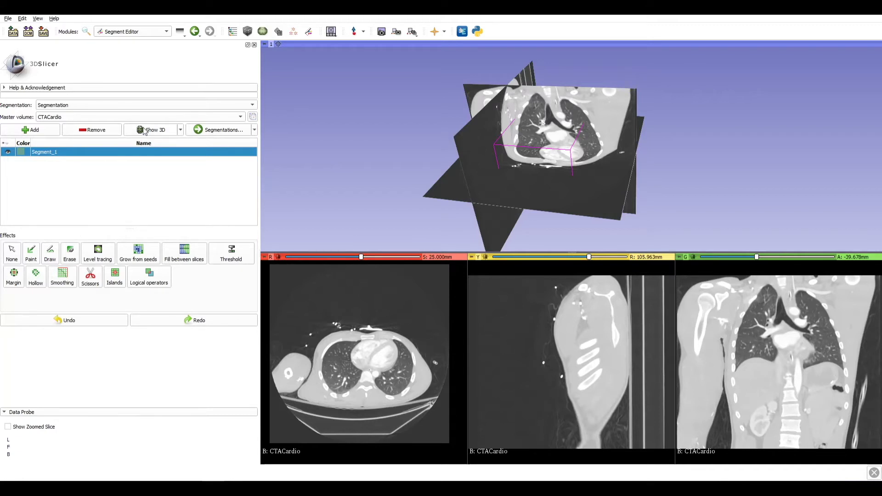
double_click(43, 154)
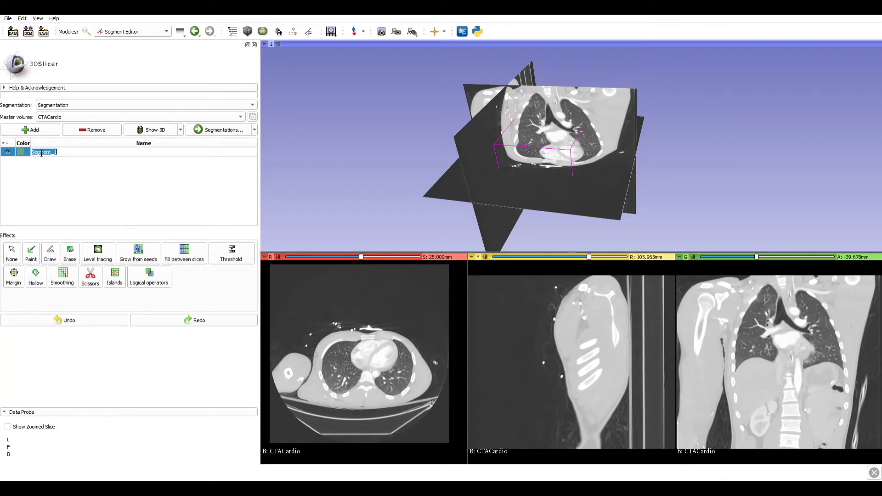
type("kidney")
key("Return")
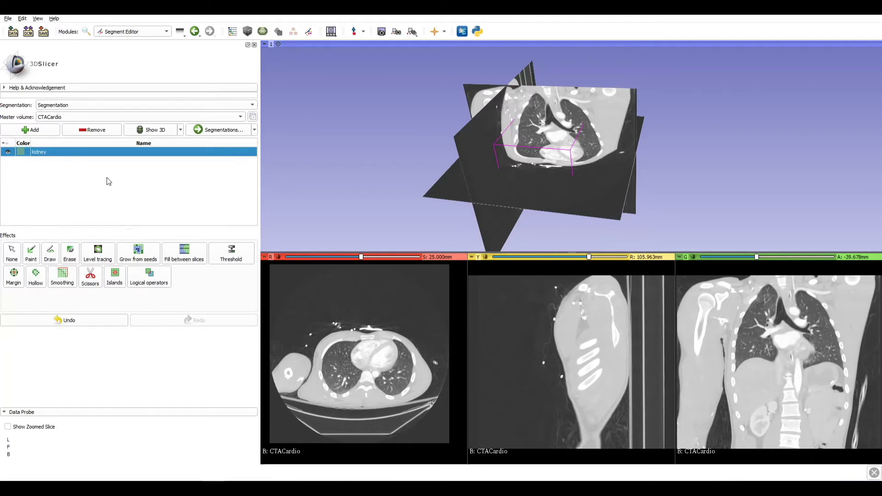
Step: Change the kidney segment's color to dark red (#ae0002)
double_click(21, 152)
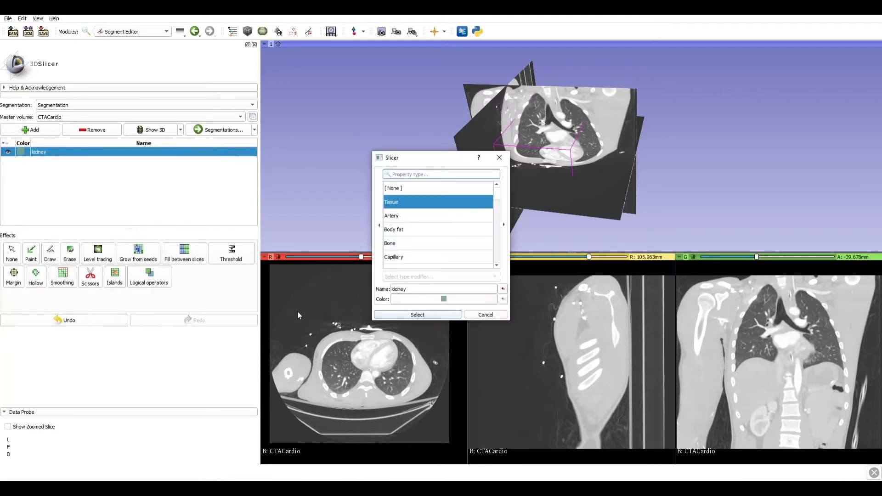
left_click(412, 301)
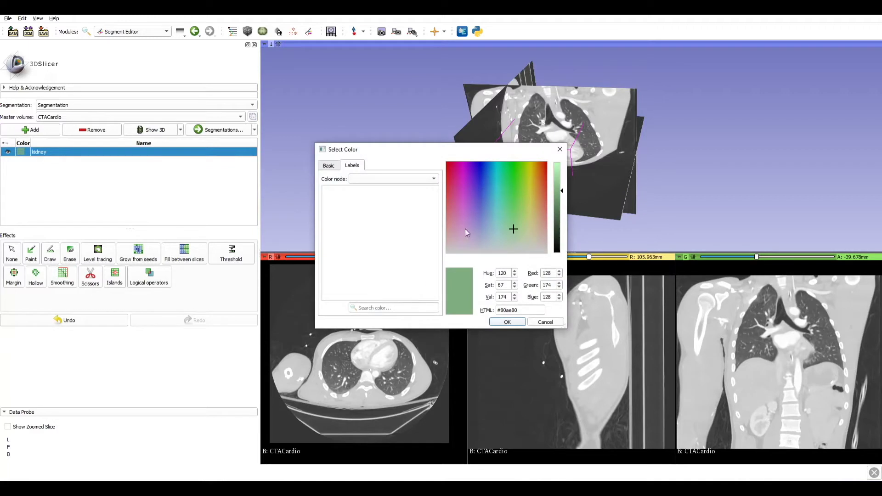
left_click(456, 179)
left_click_drag(456, 180, 445, 162)
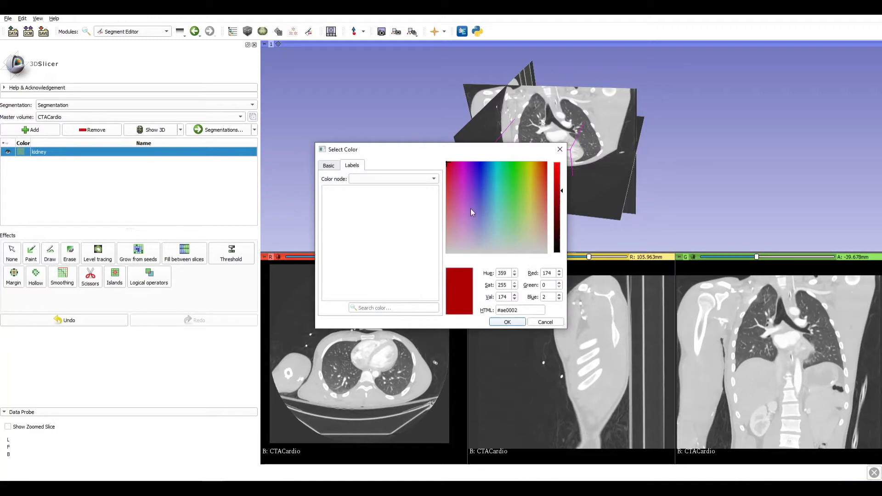
left_click(507, 322)
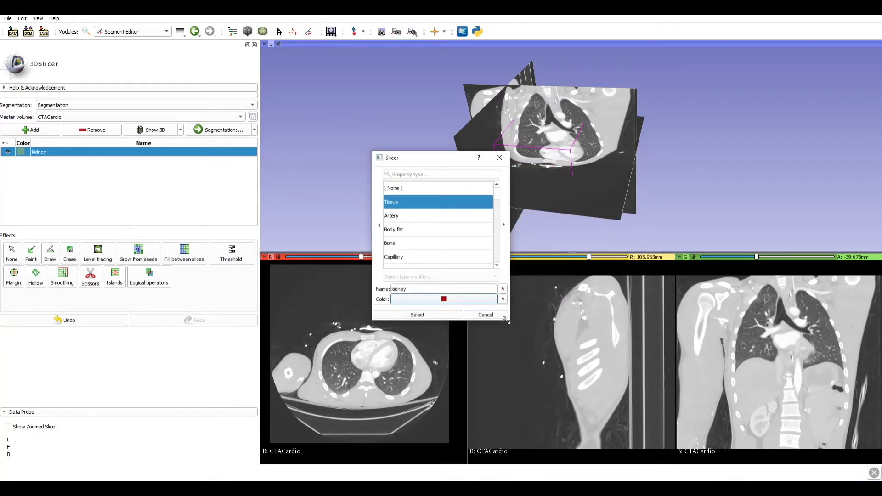
left_click(441, 316)
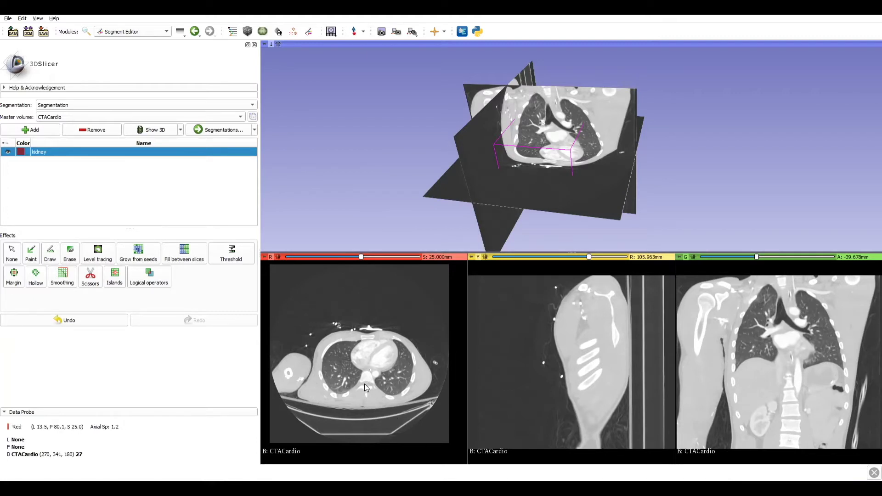
Step: Increase the slice image contrast and move the axial slice down to about S -111.5 mm, at the level of the kidneys
left_click_drag(360, 373, 358, 346)
scroll(367, 365, "down", 18)
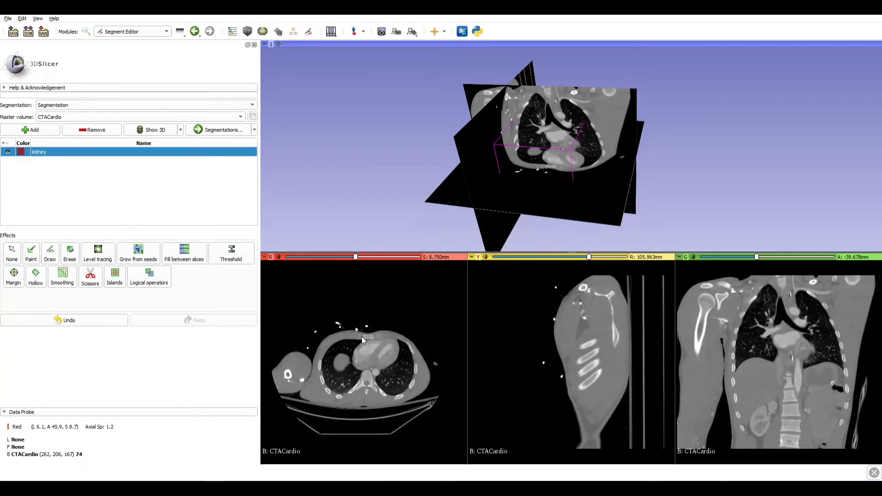
scroll(366, 258, "down", 15)
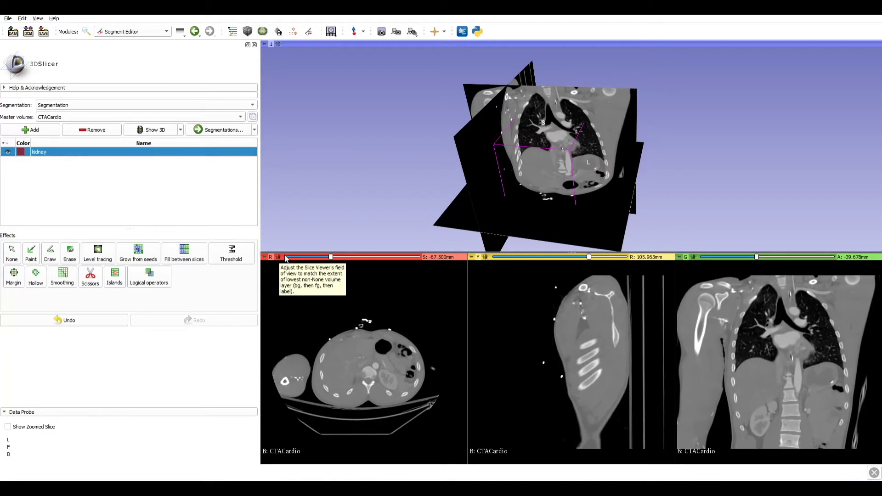
scroll(331, 258, "down", 20)
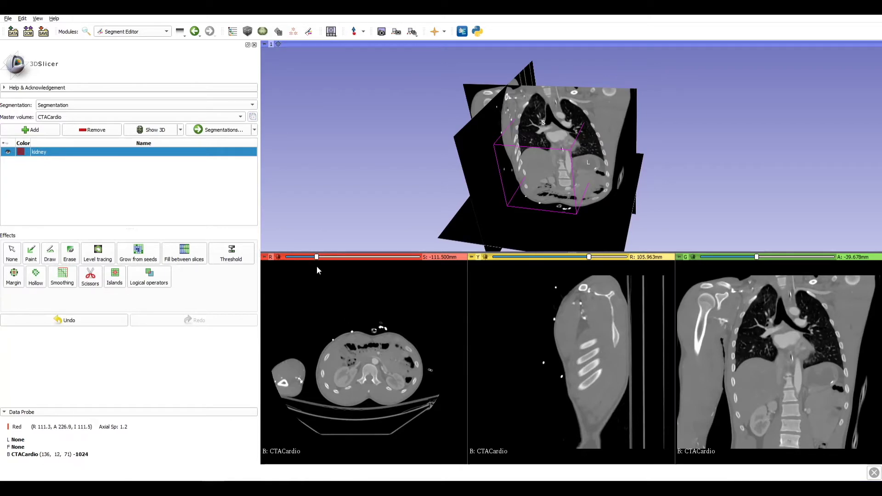
Step: Enlarge the kidney in the axial view, darken the surrounding soft tissue with window/level, and set the slice to about S -109.5 mm
right_click_drag(363, 386, 383, 373)
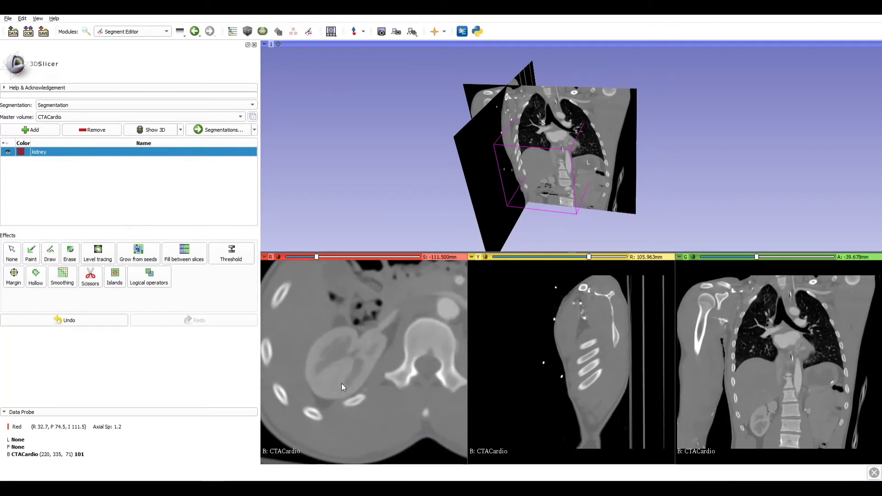
left_click_drag(341, 384, 315, 379)
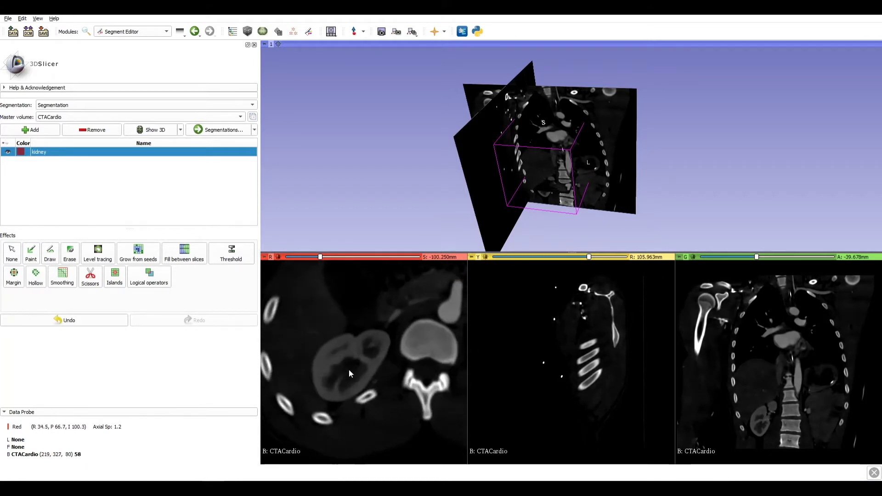
mouse_move(318, 257)
left_mouse_down()
mouse_move(293, 259)
mouse_move(357, 275)
mouse_move(315, 274)
left_mouse_up()
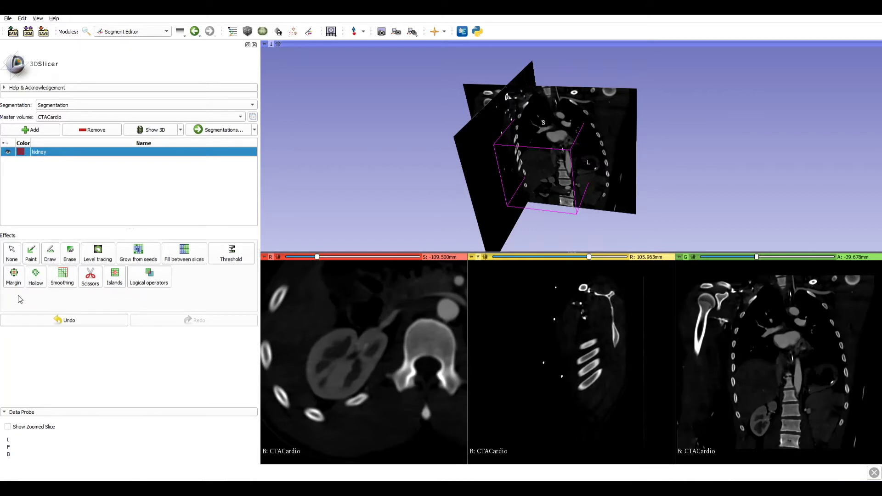
Step: Try painting the kidney in the axial slice with a 3% brush, and cover the wider surrounding area with an 18% brush
left_click(33, 254)
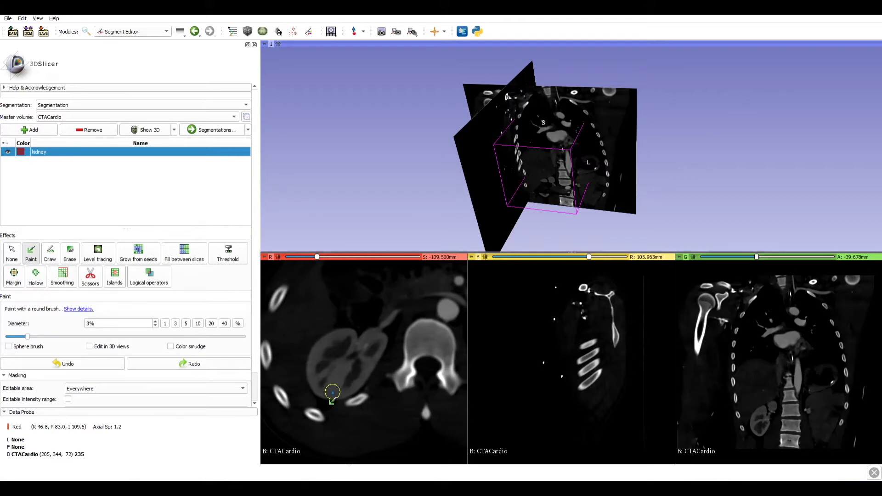
mouse_move(332, 392)
left_mouse_down()
mouse_move(343, 365)
mouse_move(330, 386)
mouse_move(338, 394)
mouse_move(368, 381)
mouse_move(365, 357)
mouse_move(385, 342)
mouse_move(380, 333)
mouse_move(354, 340)
mouse_move(343, 329)
mouse_move(323, 341)
mouse_move(309, 360)
mouse_move(334, 399)
left_mouse_up()
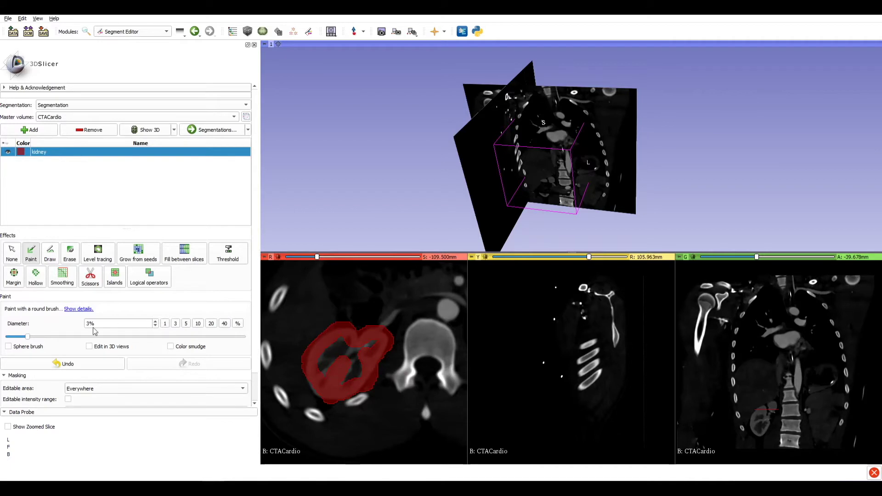
left_click_drag(27, 338, 171, 352)
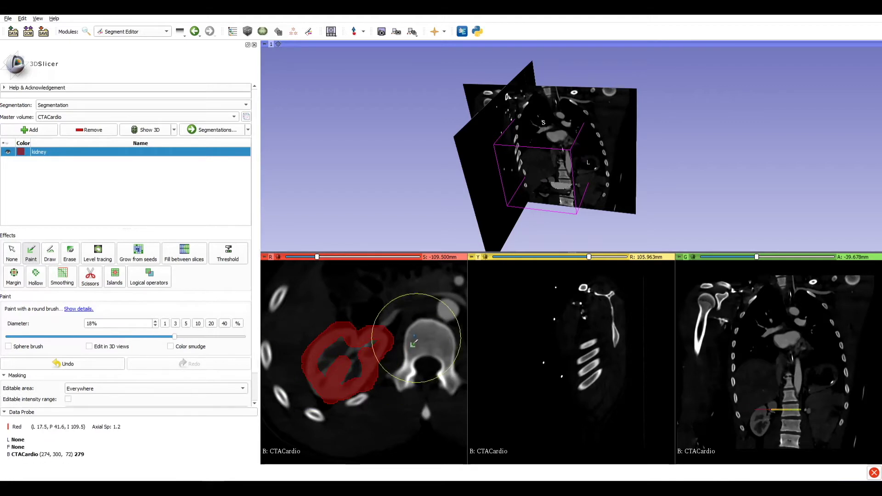
mouse_move(393, 315)
left_mouse_down()
mouse_move(366, 322)
mouse_move(304, 380)
mouse_move(407, 384)
left_mouse_up()
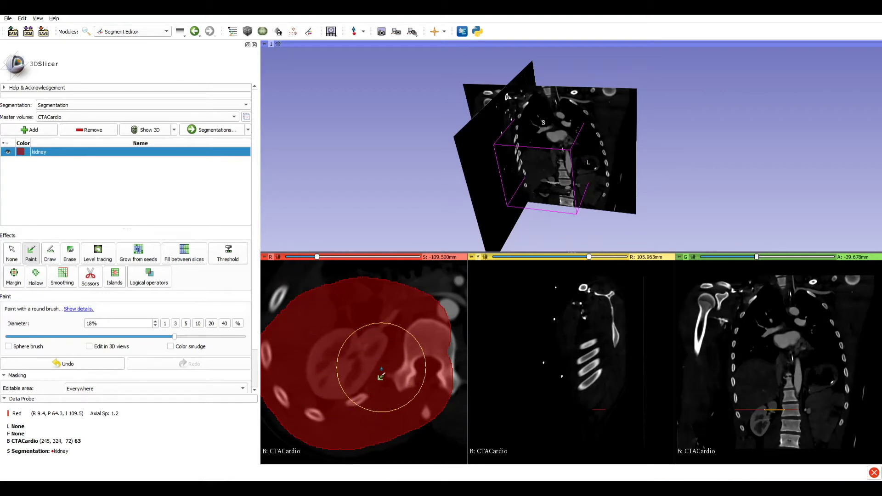
Step: Examine the masking options for overwriting other segments, keeping All segments selected
scroll(252, 288, "down", 2)
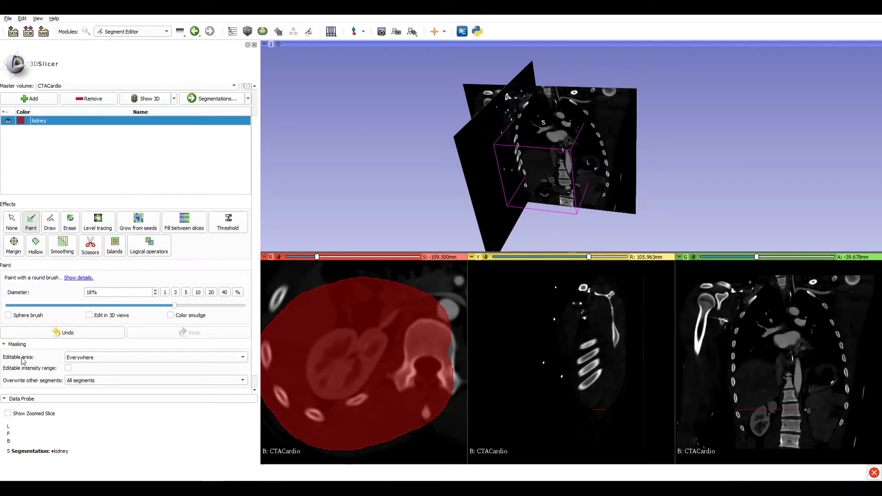
left_click(88, 382)
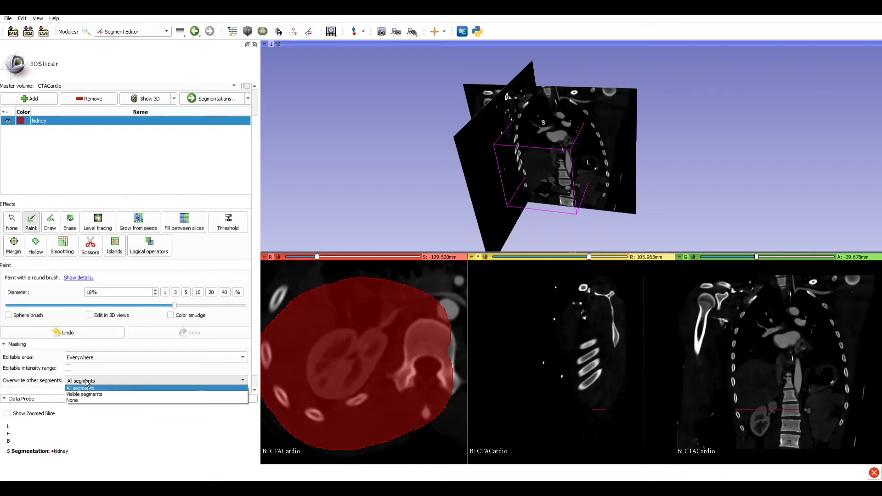
left_click(115, 381)
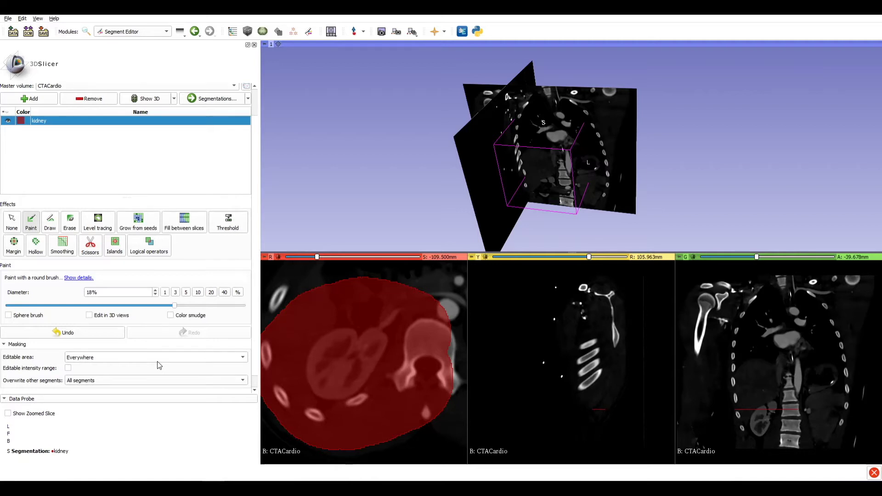
Step: Undo the brush strokes painted on the axial slice
left_click(109, 334)
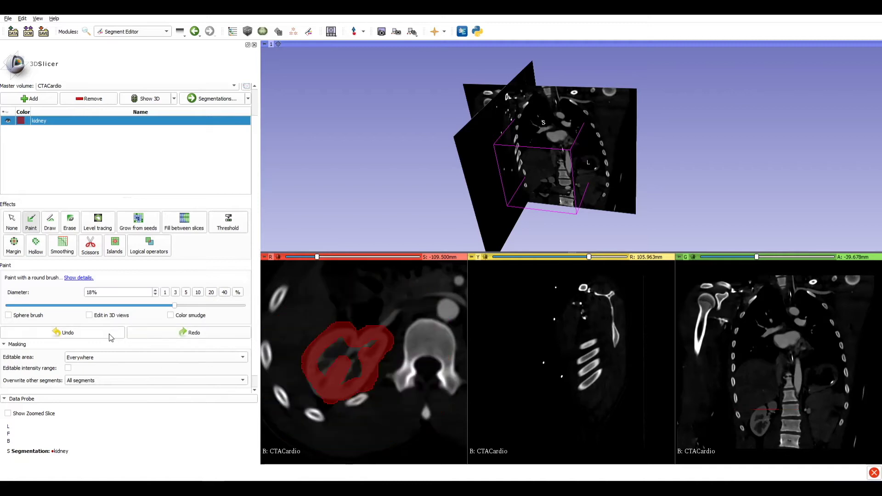
left_click(111, 335)
left_click(149, 333)
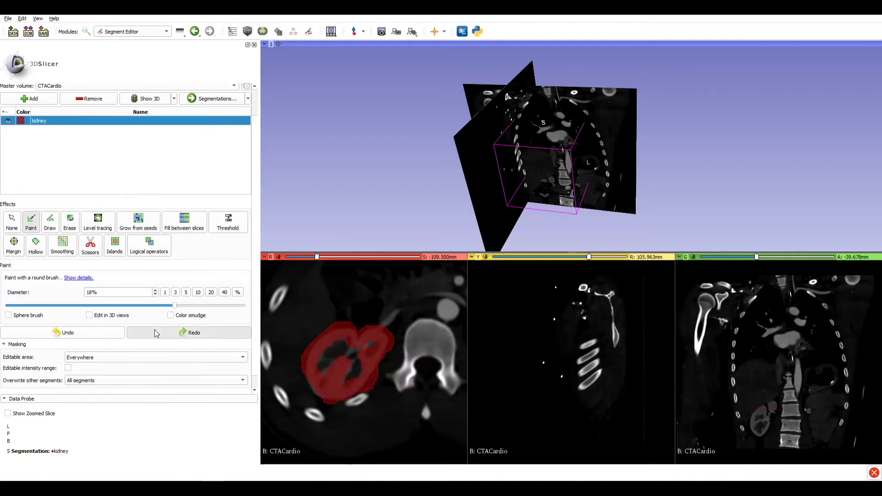
left_click(100, 331)
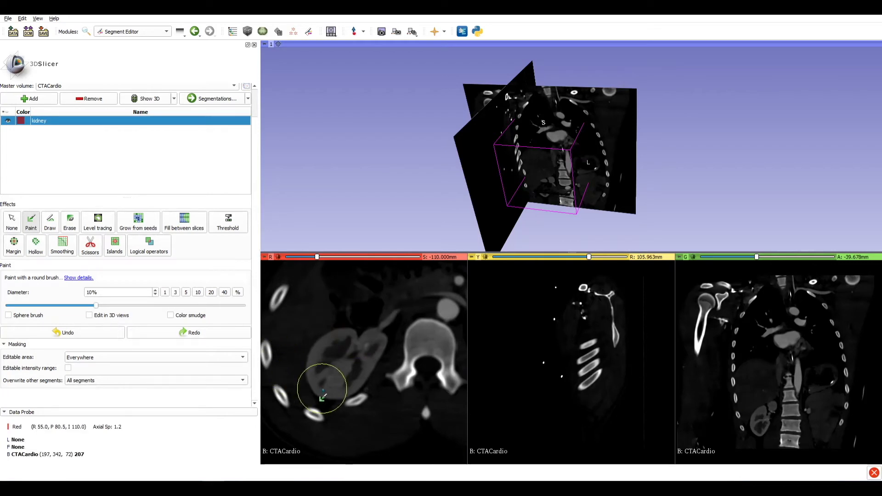
Step: Try painting over the whole kidney in the axial slice at S -110 mm with a 10% brush, and undo the painting
mouse_move(331, 374)
left_mouse_down()
mouse_move(366, 348)
mouse_move(331, 379)
left_mouse_up()
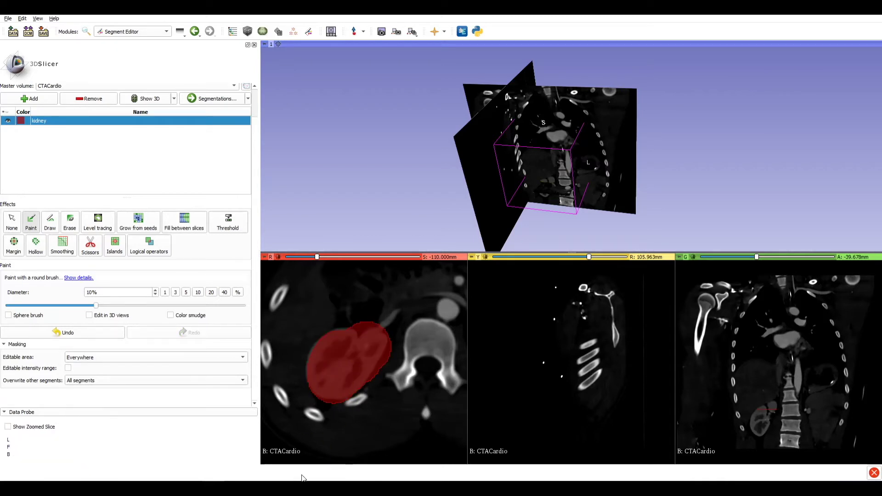
scroll(339, 311, "down", 3)
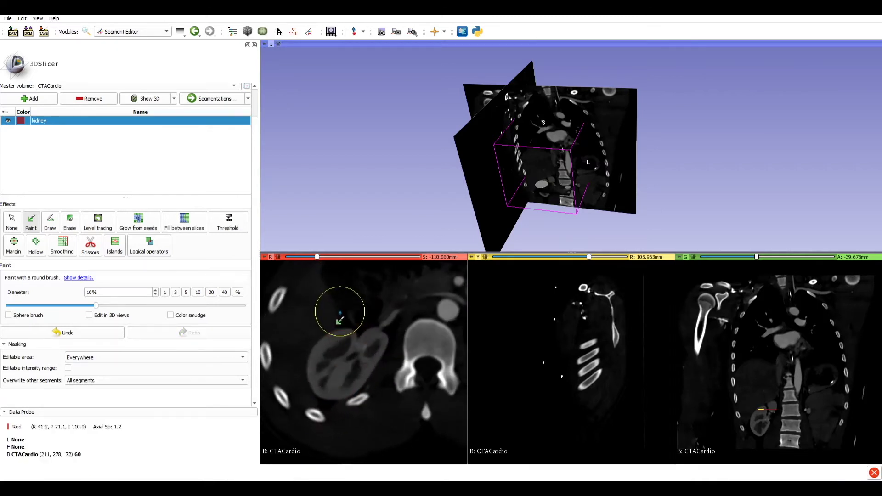
scroll(340, 312, "up", 1)
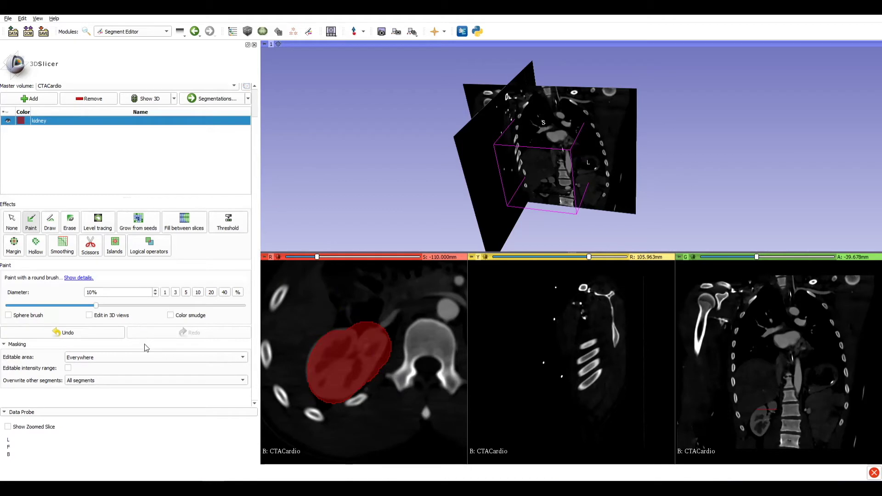
left_click(107, 336)
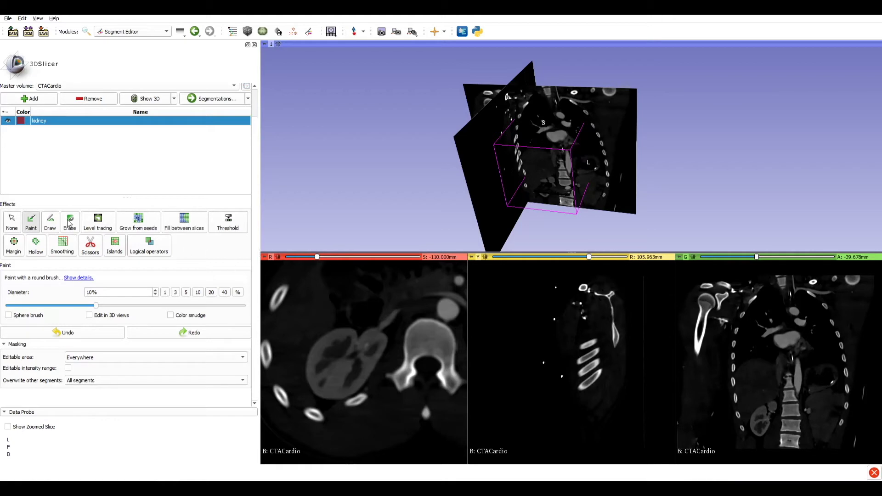
Step: Try the Draw effect by tracing a closed outline around the kidney in the axial slice and filling it, and undo the result
left_click(51, 220)
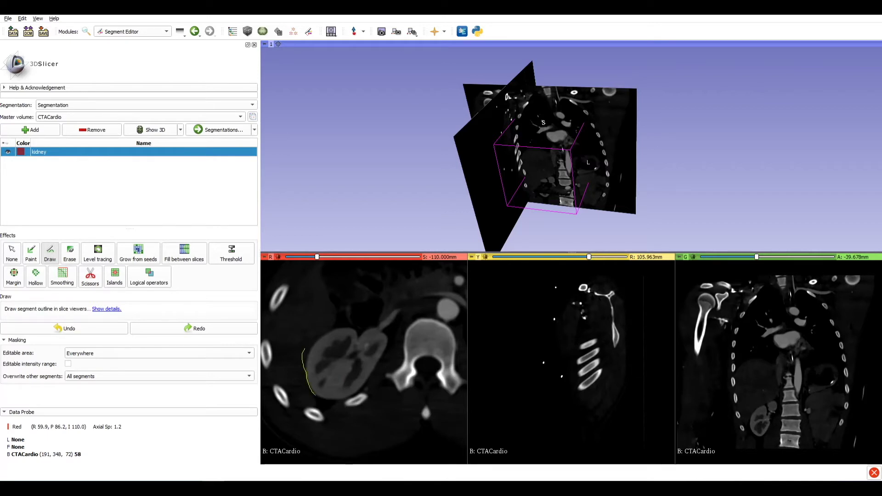
mouse_move(303, 350)
left_mouse_down()
mouse_move(352, 311)
mouse_move(377, 315)
mouse_move(391, 334)
mouse_move(392, 348)
mouse_move(358, 393)
mouse_move(341, 406)
mouse_move(314, 391)
left_mouse_up()
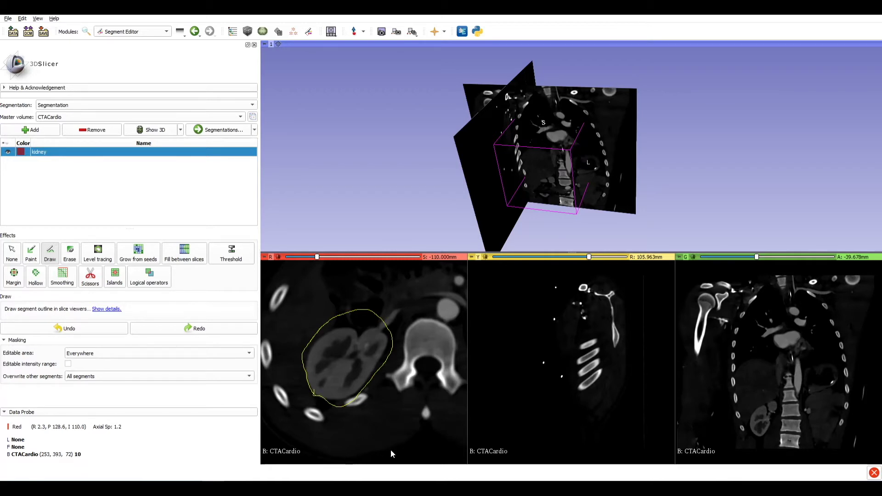
key("Return")
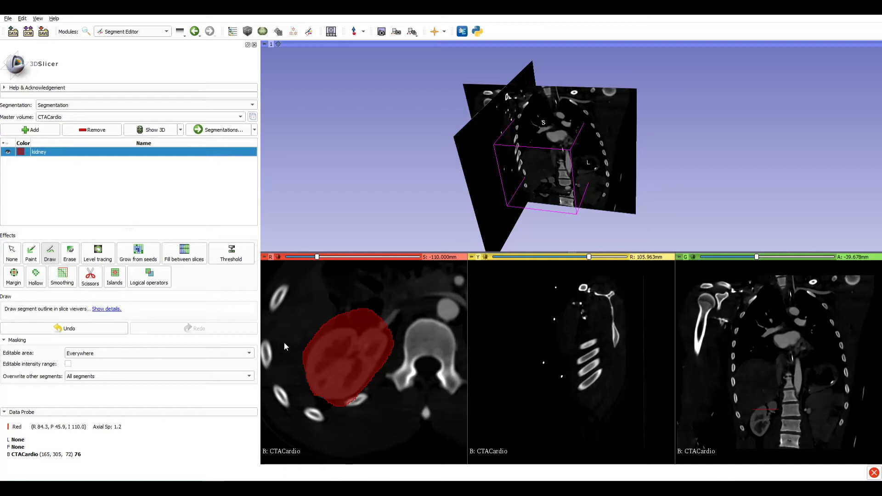
left_click(115, 332)
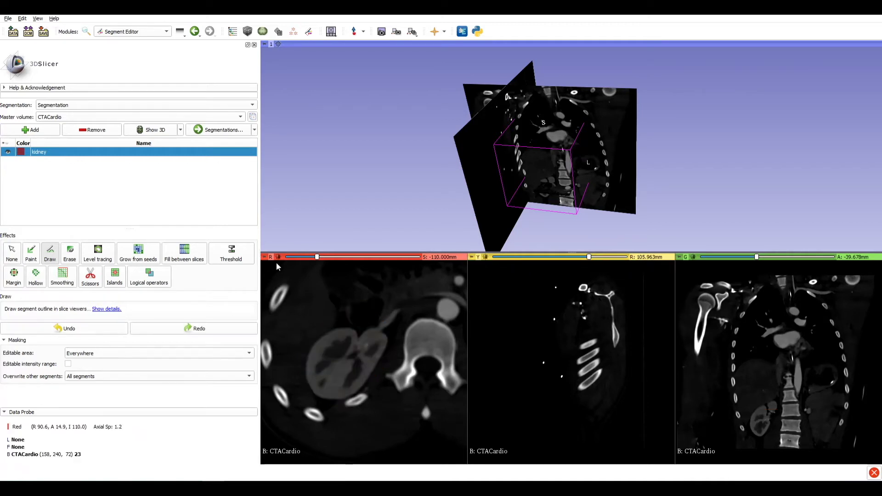
Step: Preview the Threshold effect for the kidney segment, setting the range to 135.45–3532.00, and check the kidney's coverage in neighbouring axial slices
left_click(236, 255)
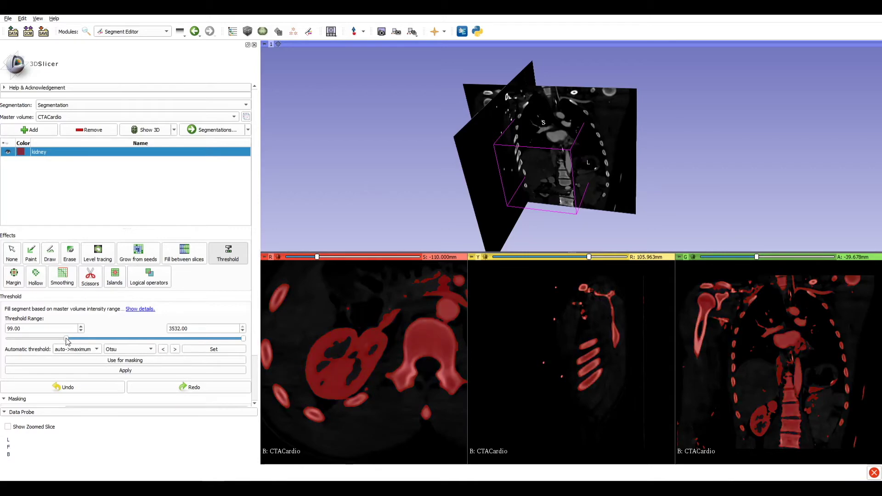
left_click_drag(66, 341, 14, 352)
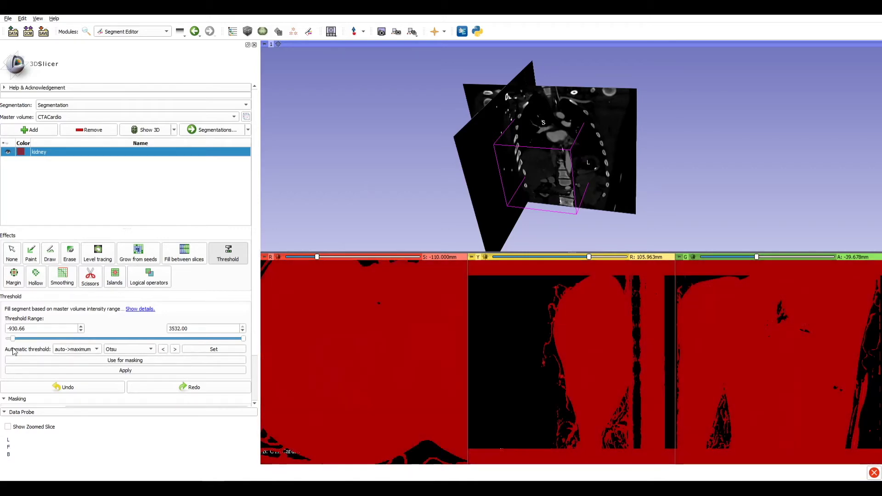
left_click_drag(13, 349, 107, 339)
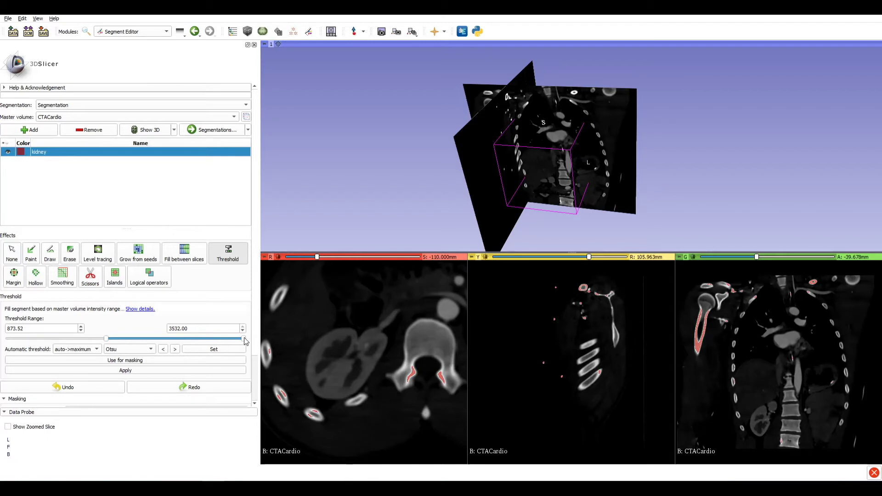
mouse_move(245, 342)
left_mouse_down()
mouse_move(115, 351)
mouse_move(256, 340)
left_mouse_up()
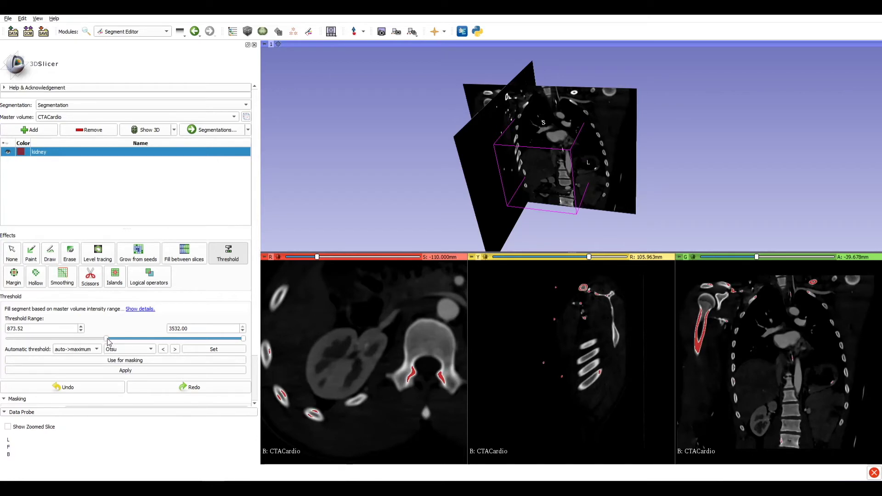
left_click_drag(106, 341, 72, 357)
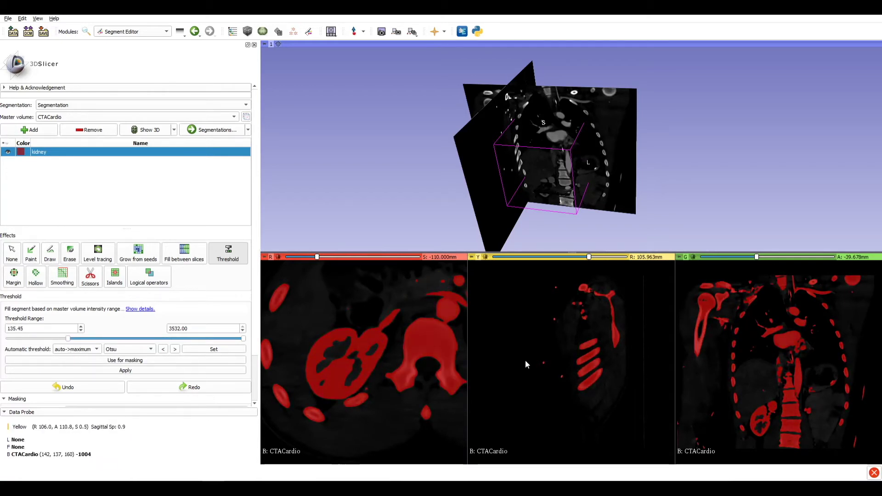
scroll(337, 371, "down", 10)
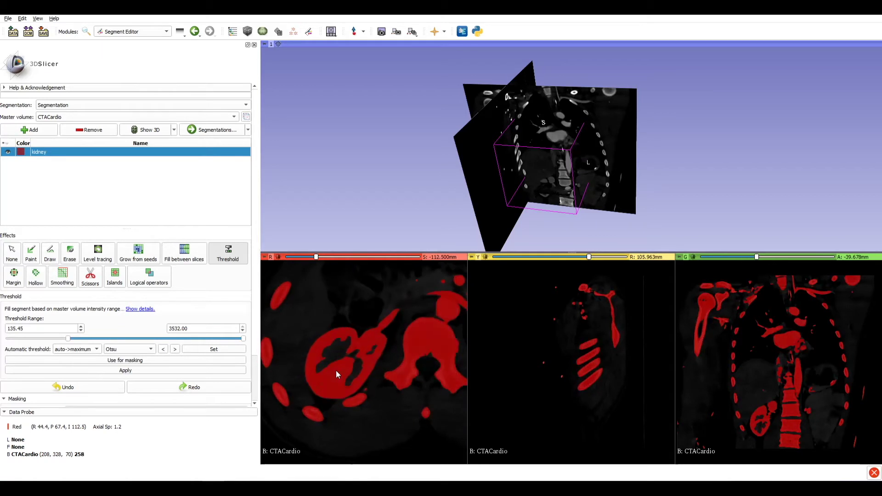
Step: Check the threshold preview through the axial slices and apply the 135.45–3532.00 threshold to the kidney segment
scroll(336, 373, "up", 20)
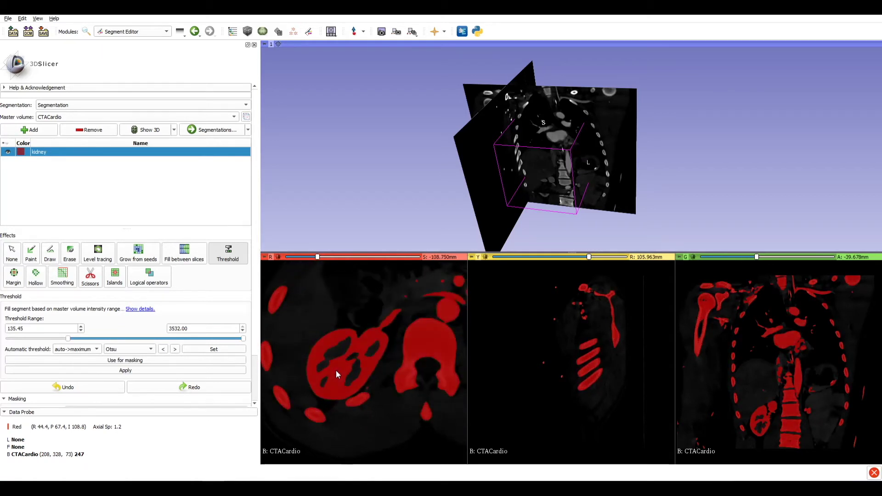
scroll(336, 370, "up", 5)
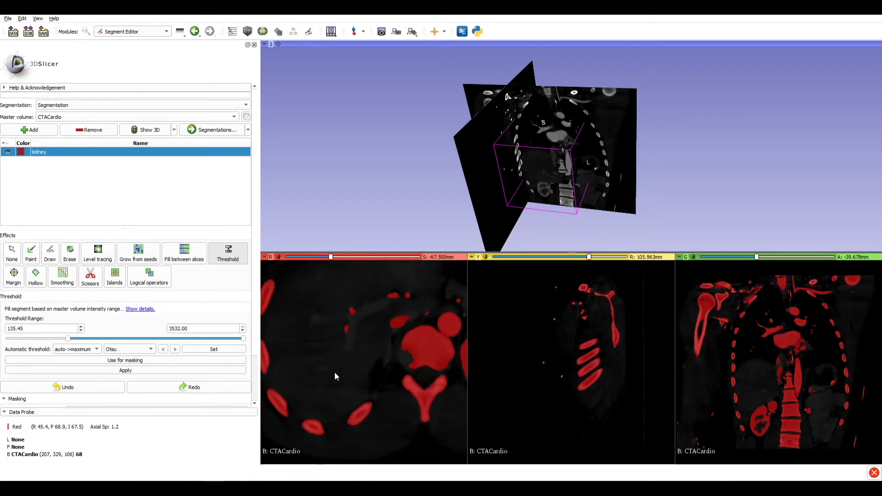
scroll(335, 375, "down", 20)
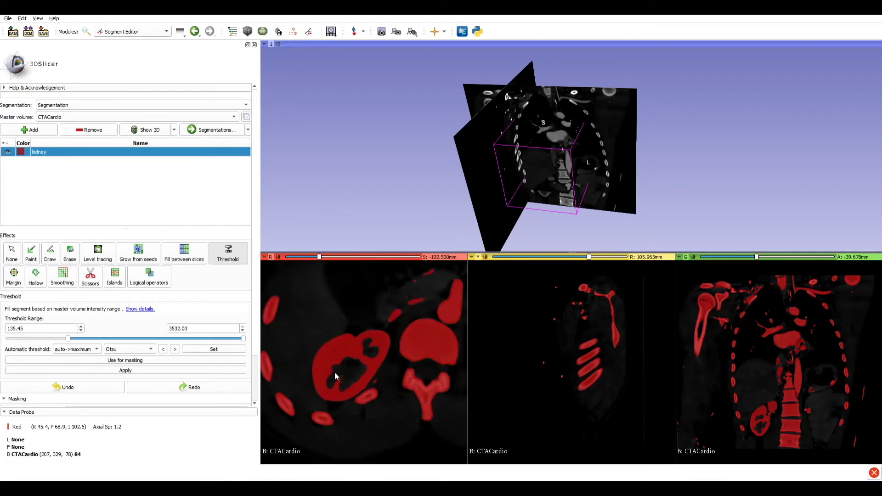
scroll(334, 375, "down", 20)
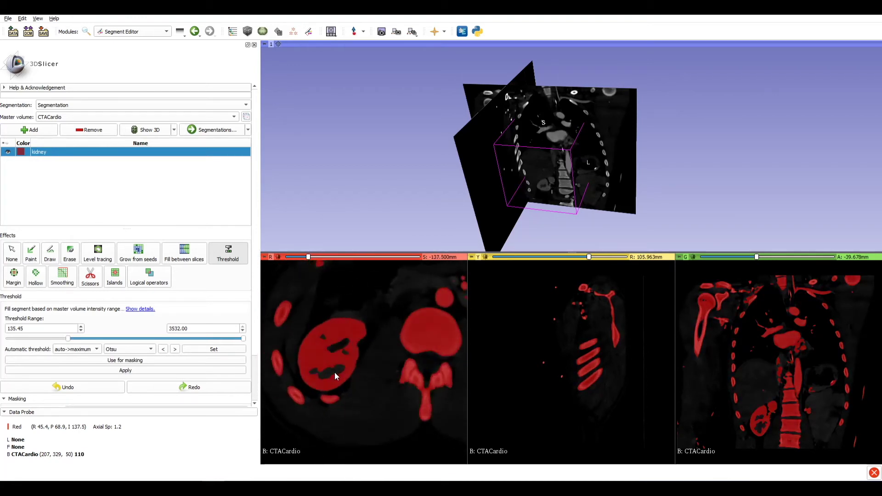
scroll(335, 373, "up", 16)
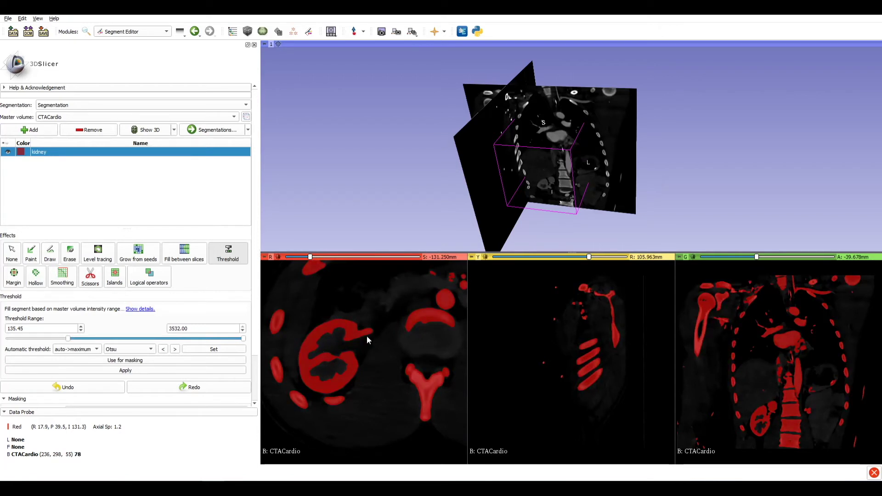
left_click(148, 371)
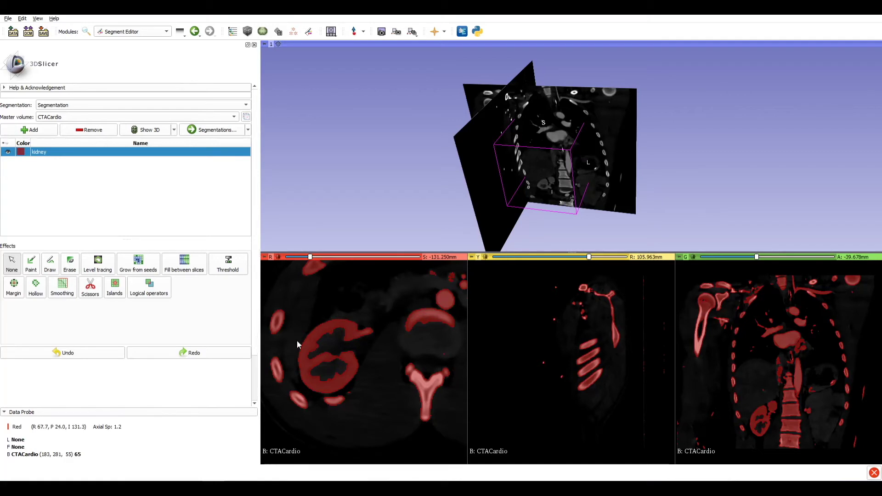
Step: Hide the slice planes from the 3D view and show the thresholded kidney segment in 3D
scroll(337, 363, "down", 6)
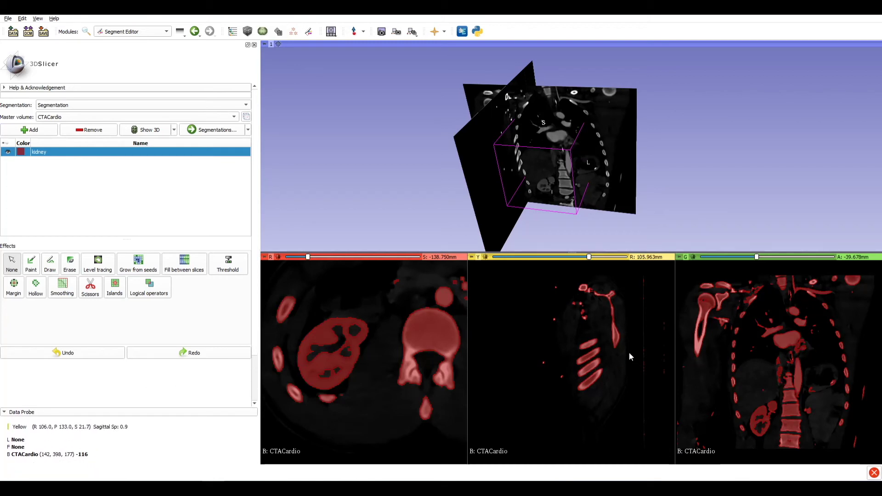
mouse_move(265, 257)
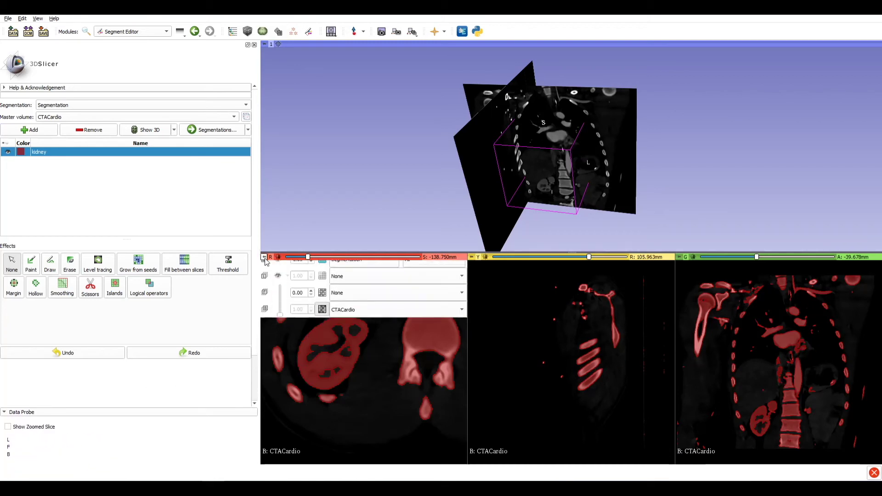
left_click(289, 269)
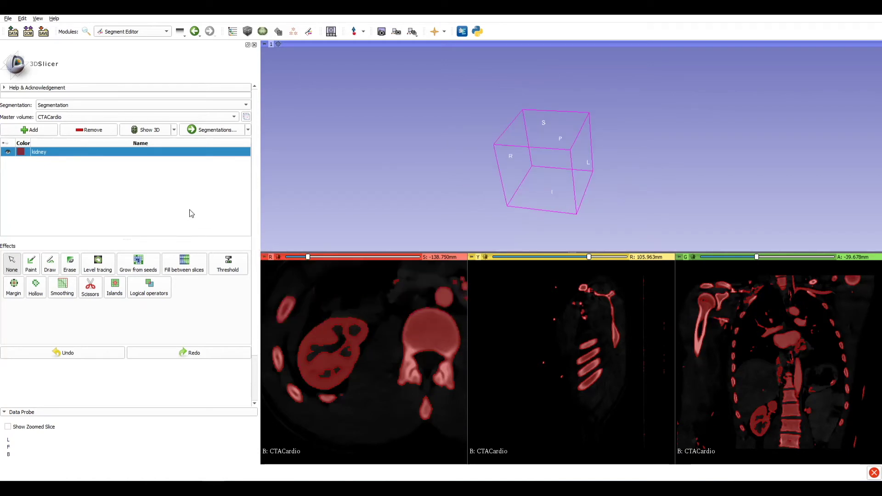
left_click(149, 130)
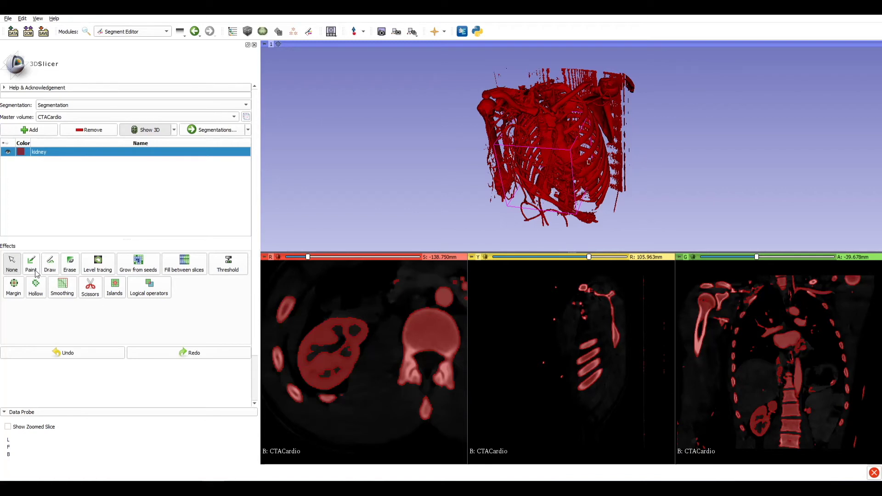
Step: Erase the thresholded vertebra from the kidney segment in the axial slice at S -138.750 mm with the 10% Erase brush
left_click(69, 272)
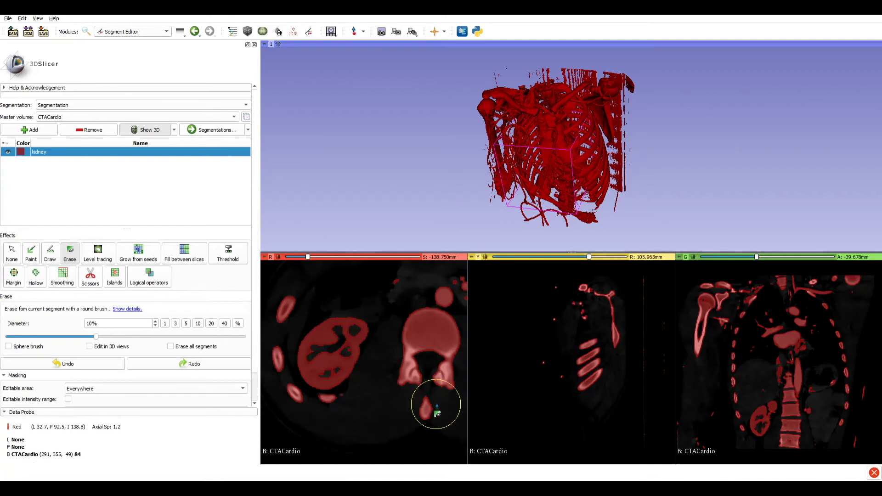
mouse_move(434, 406)
left_mouse_down()
mouse_move(418, 381)
mouse_move(443, 298)
mouse_move(453, 389)
left_mouse_up()
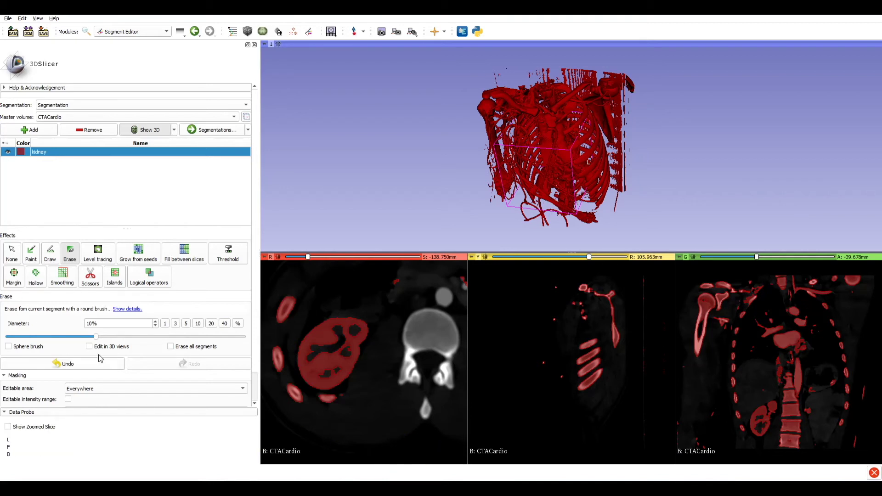
Step: Enlarge the 3D view and use free-form Scissors to erase everything outside an outline around the kidney region
left_click(91, 278)
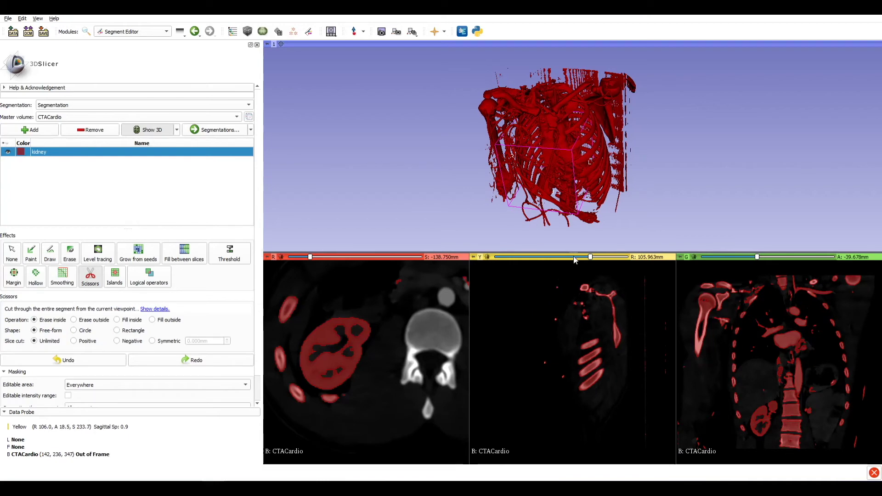
left_click_drag(573, 252, 573, 415)
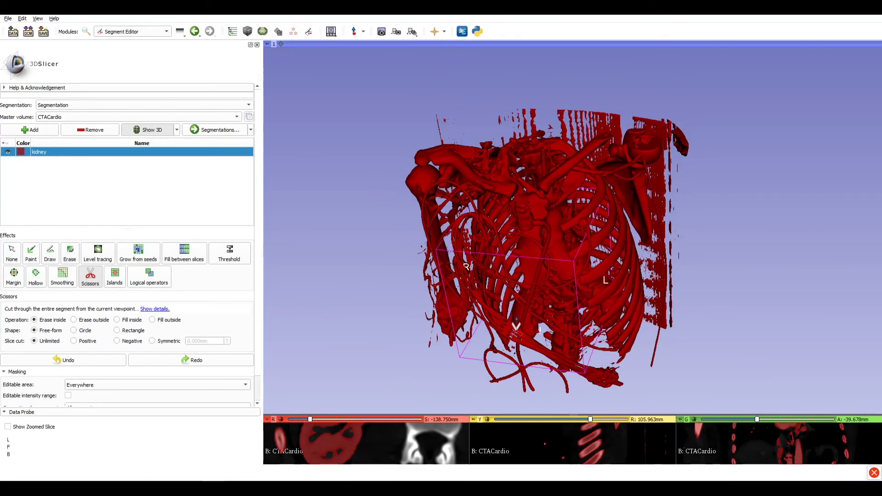
key("Escape")
left_click_drag(531, 320, 590, 292)
middle_click_drag(589, 292, 567, 236)
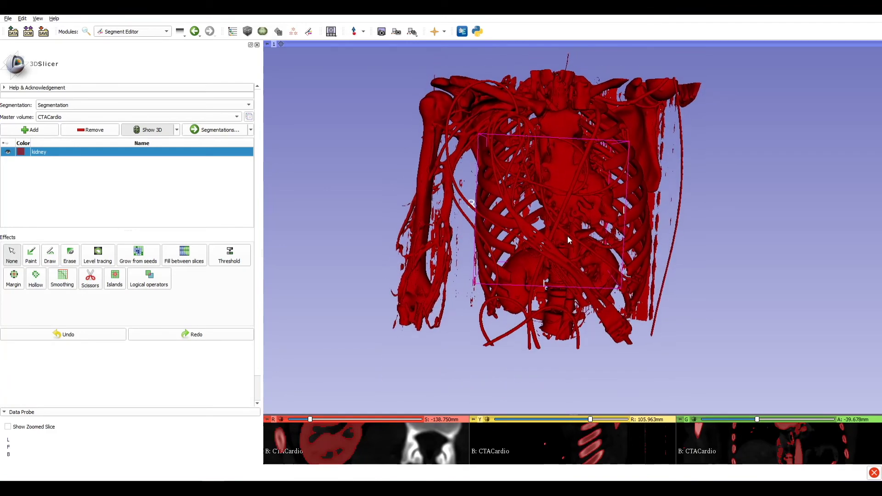
left_click(91, 280)
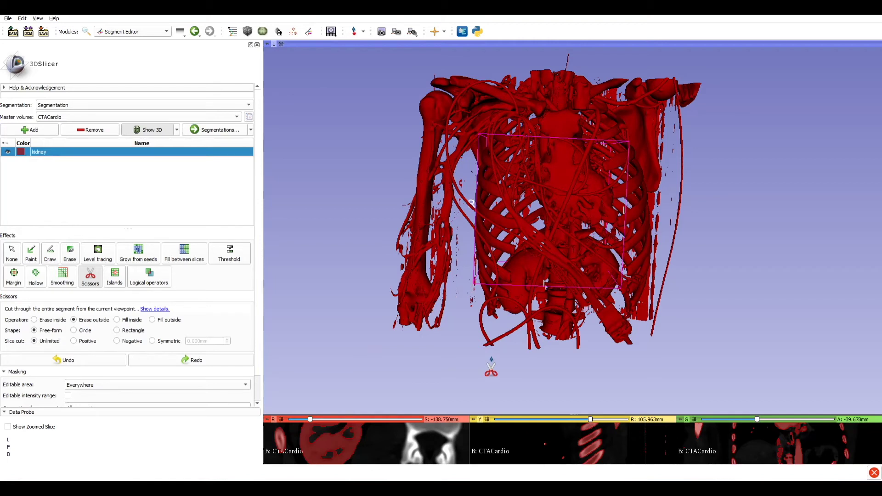
mouse_move(505, 318)
left_mouse_down()
mouse_move(475, 273)
mouse_move(510, 234)
mouse_move(529, 233)
mouse_move(560, 256)
mouse_move(570, 280)
mouse_move(565, 300)
mouse_move(531, 333)
mouse_move(497, 329)
left_mouse_up()
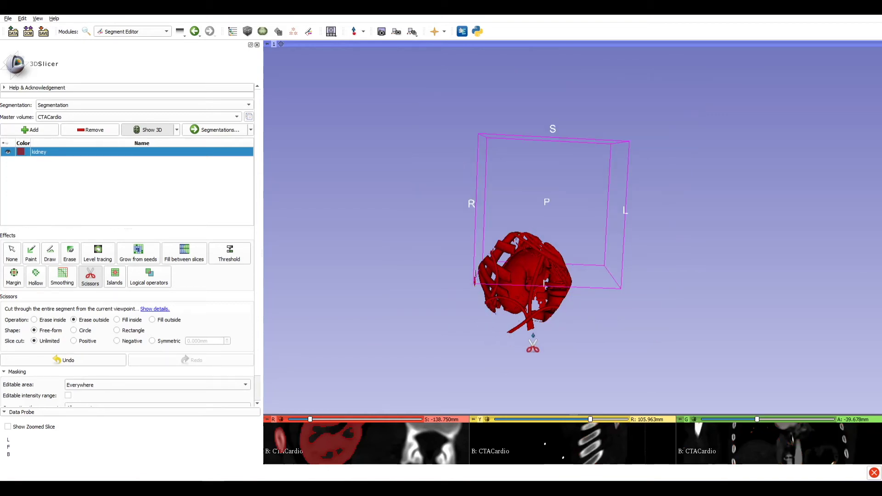
Step: Try another free-form Erase outside cut around the kidney from a different 3D angle, and undo it
middle_click_drag(594, 311, 551, 275)
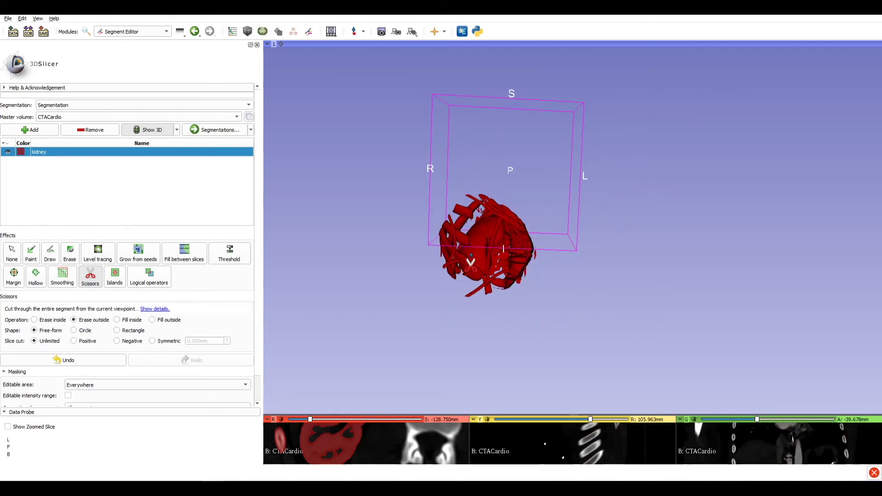
scroll(467, 263, "up", 8)
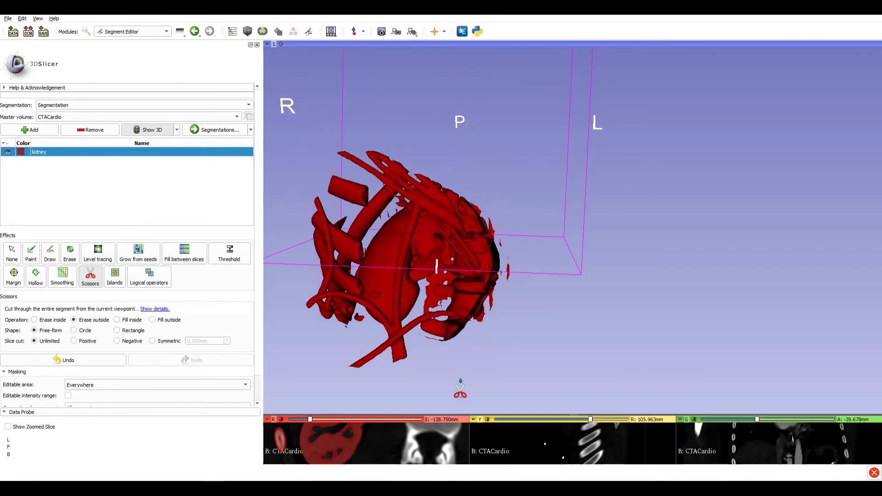
middle_click_drag(413, 316, 514, 263)
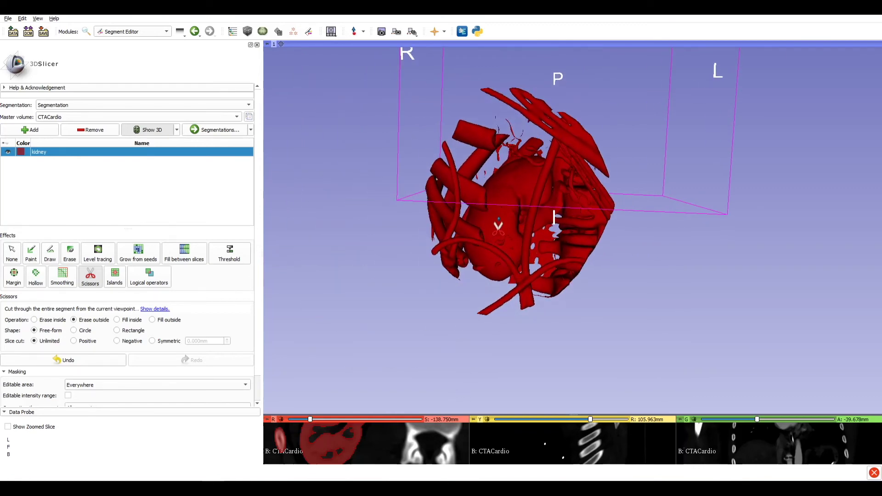
key("Escape")
mouse_move(498, 228)
left_mouse_down()
mouse_move(566, 221)
mouse_move(459, 257)
left_mouse_up()
key("ctrl+z")
key("space")
mouse_move(336, 287)
left_mouse_down()
mouse_move(500, 198)
mouse_move(482, 115)
left_mouse_up()
left_click(92, 362)
Step: Set Scissors to Erase inside and cut away the front wires, table fragments, outer ribs and spine around the kidney in 3D
left_click(53, 320)
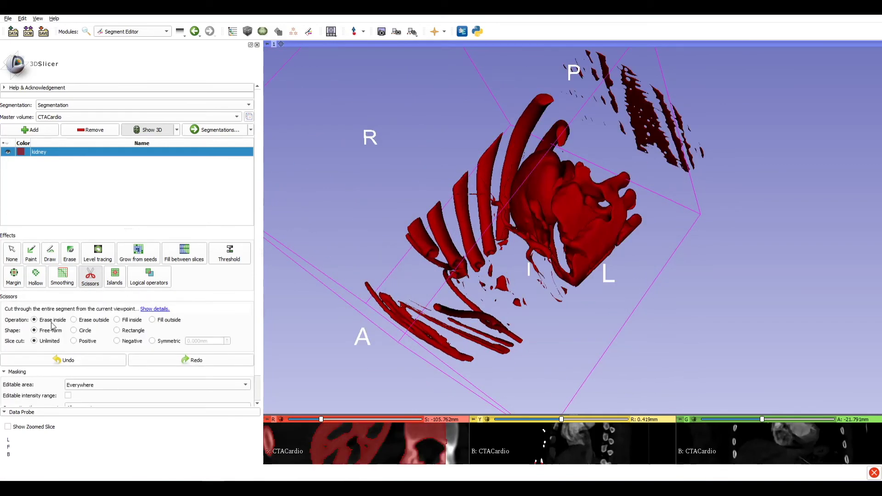
mouse_move(363, 343)
left_mouse_down()
mouse_move(478, 191)
mouse_move(421, 297)
mouse_move(624, 288)
mouse_move(601, 321)
mouse_move(505, 275)
left_mouse_up()
key("Escape")
key("space")
mouse_move(410, 219)
left_mouse_down()
mouse_move(473, 259)
mouse_move(509, 134)
left_mouse_up()
left_click_drag(630, 112, 655, 95)
mouse_move(569, 317)
left_mouse_down()
mouse_move(503, 296)
mouse_move(580, 101)
left_mouse_up()
mouse_move(522, 339)
left_mouse_down()
mouse_move(527, 252)
mouse_move(526, 275)
left_mouse_up()
mouse_move(527, 276)
left_mouse_down()
mouse_move(525, 294)
mouse_move(422, 211)
left_mouse_up()
key("ctrl+z")
key("Escape")
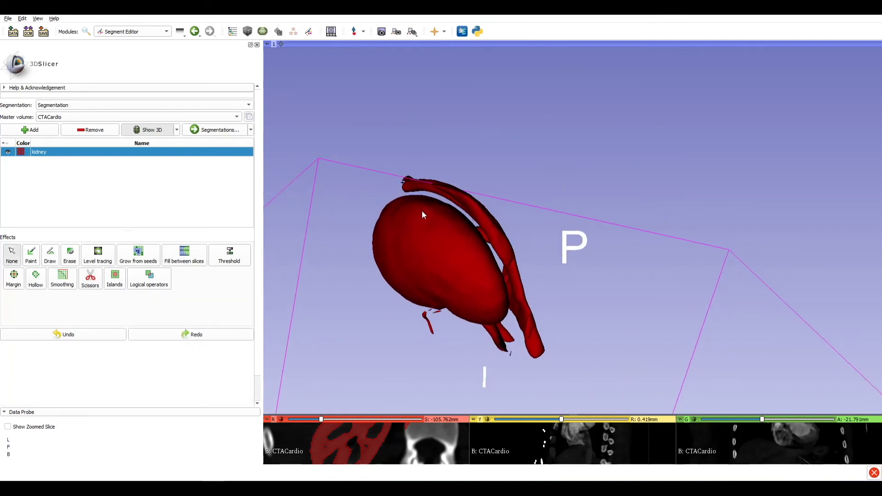
Step: Try cutting the rib behind the kidney with free-form Scissors, undo the cut, and reorient the 3D model for a closer look
key("space")
mouse_move(363, 165)
left_mouse_down()
mouse_move(403, 197)
mouse_move(467, 217)
mouse_move(502, 276)
mouse_move(505, 339)
mouse_move(482, 332)
left_mouse_up()
key("ctrl+z")
left_click_drag(409, 134, 390, 196)
key("Escape")
key("space")
left_click_drag(389, 159, 491, 266)
key("Escape")
scroll(414, 294, "up", 4)
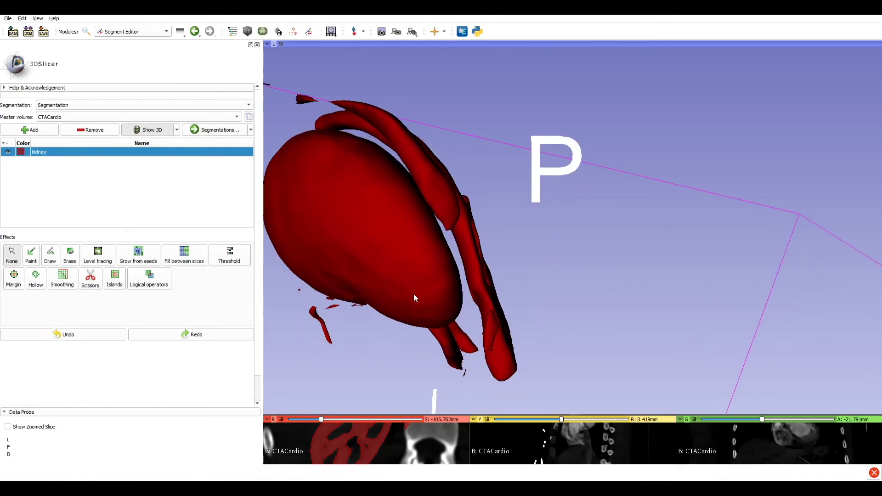
Step: Cut away the ribs running alongside the kidney in 3D with Scissors, undoing cuts that go wrong
key("space")
mouse_move(521, 365)
left_mouse_down()
mouse_move(459, 315)
mouse_move(504, 108)
left_mouse_up()
key("Escape")
key("ctrl+z")
mouse_move(407, 143)
left_mouse_down()
mouse_move(414, 174)
mouse_move(337, 161)
mouse_move(416, 181)
mouse_move(505, 125)
mouse_move(524, 137)
left_mouse_up()
key("space")
left_click_drag(511, 305, 437, 190)
key("space")
mouse_move(498, 252)
left_mouse_down()
mouse_move(504, 261)
mouse_move(388, 260)
left_mouse_up()
key("ctrl+z")
Step: Erase the remaining loose fragments and vessel pieces around the kidney in 3D, keeping the kidney and a short vessel stub
key("space")
key("space")
key("space")
mouse_move(372, 328)
left_mouse_down()
mouse_move(332, 317)
mouse_move(374, 323)
left_mouse_up()
key("space")
mouse_move(492, 368)
left_mouse_down()
mouse_move(730, 151)
mouse_move(640, 144)
mouse_move(662, 364)
left_mouse_up()
key("space")
key("space")
mouse_move(629, 291)
left_mouse_down()
mouse_move(599, 354)
mouse_move(565, 286)
left_mouse_up()
key("space")
scroll(565, 286, "down", 5)
left_click_drag(367, 153, 322, 243)
middle_click_drag(590, 264, 584, 310)
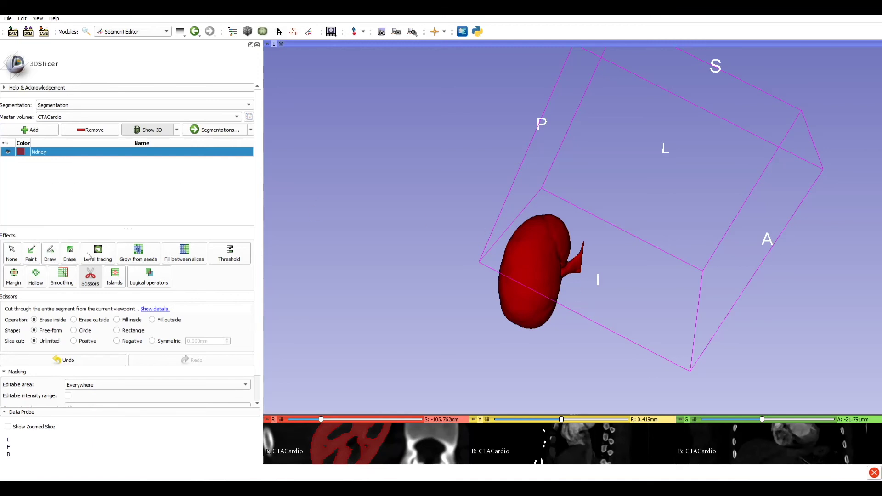
Step: Enlarge the slice views again and check the kidney segment in the axial slices up to its upper end
left_click_drag(573, 415, 551, 256)
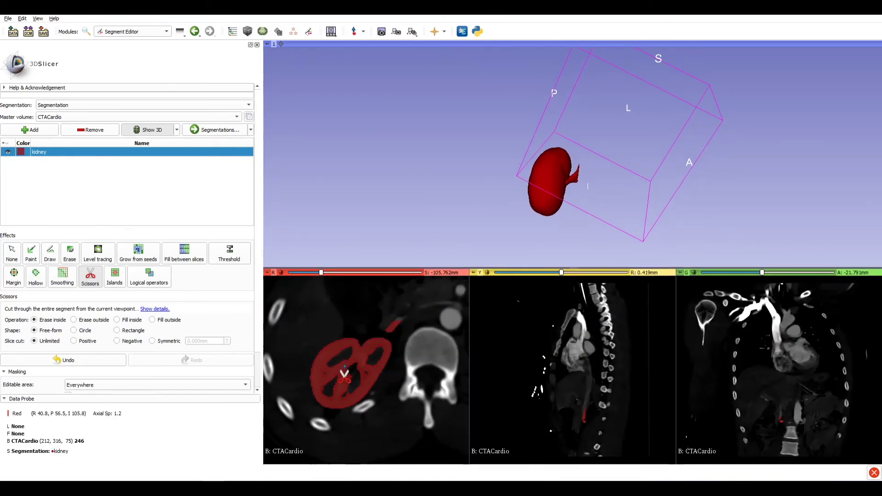
scroll(349, 376, "up", 20)
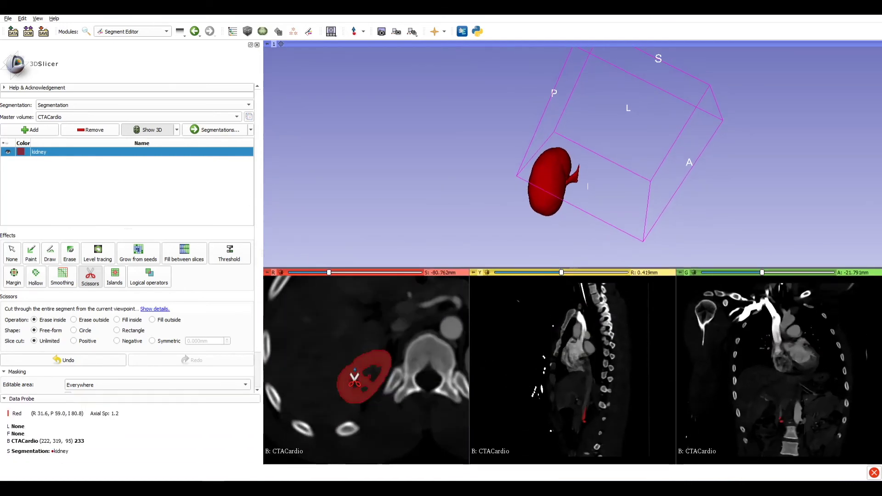
scroll(355, 380, "up", 6)
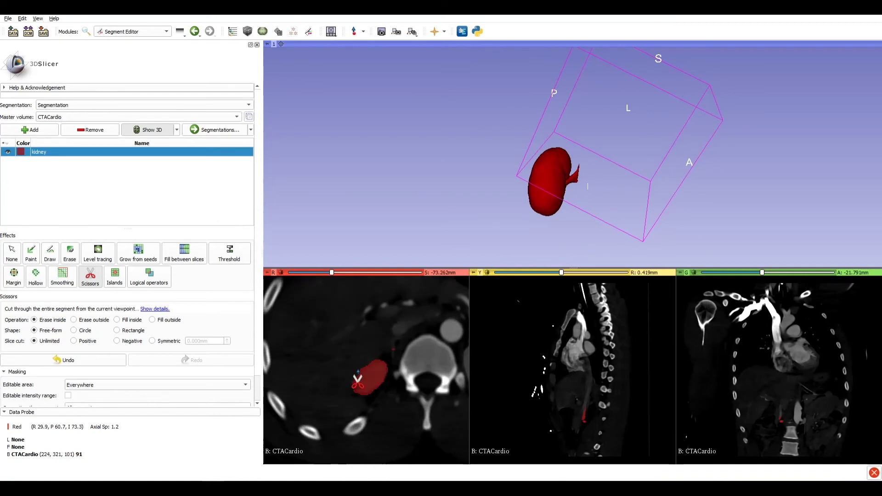
scroll(376, 384, "down", 1)
Step: Activate Paint, enlarge the kidney in the axial view, and check the segment's outline and inner cavities slice by slice
left_click(30, 253)
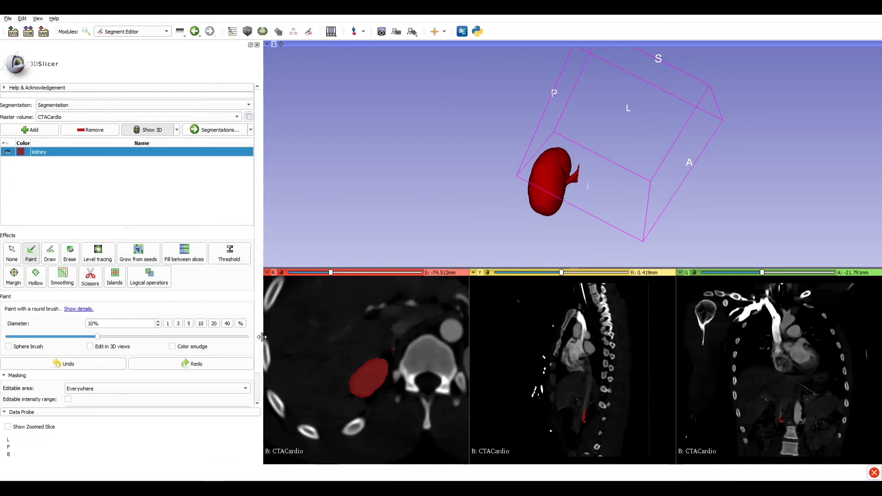
right_click_drag(374, 381, 324, 453)
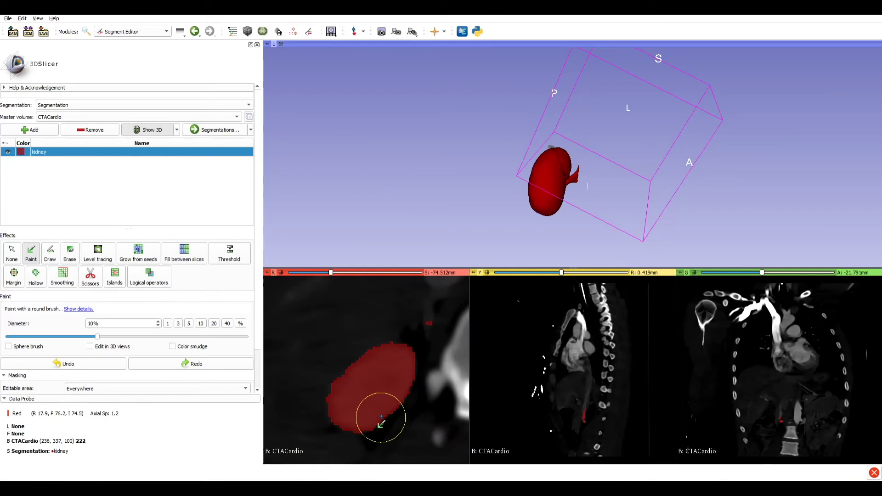
middle_click_drag(381, 424, 335, 413)
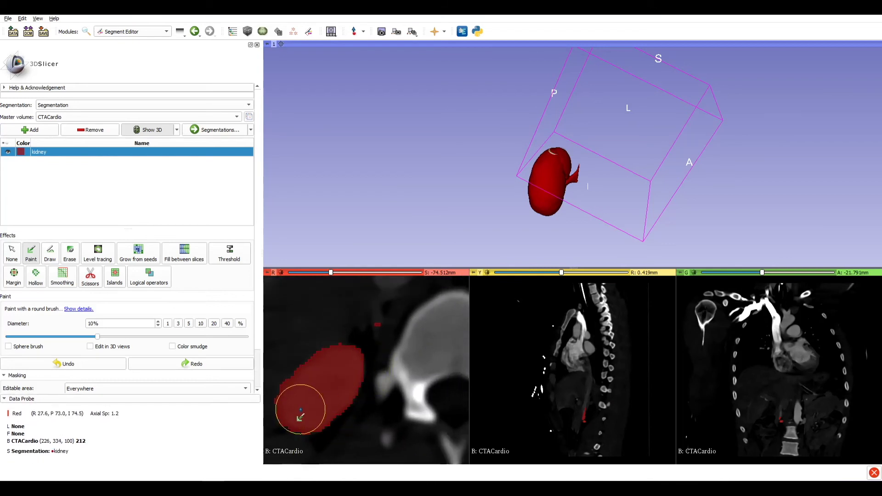
scroll(361, 382, "up", 5)
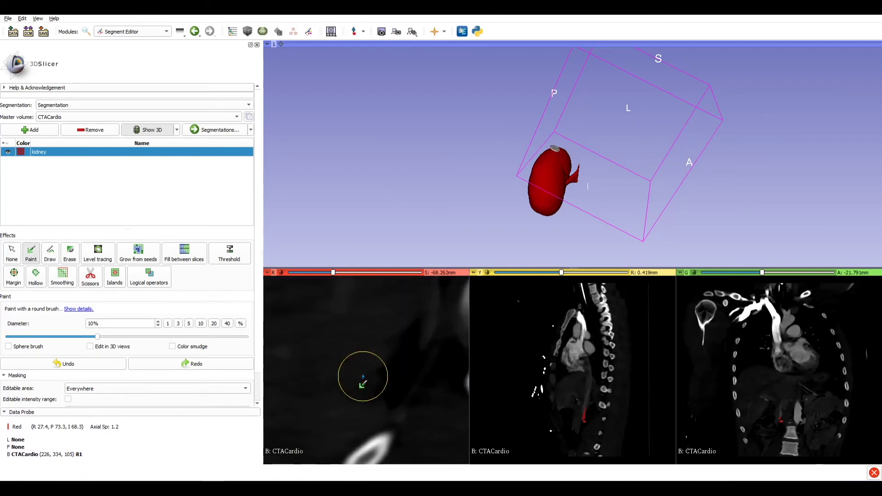
scroll(363, 382, "down", 11)
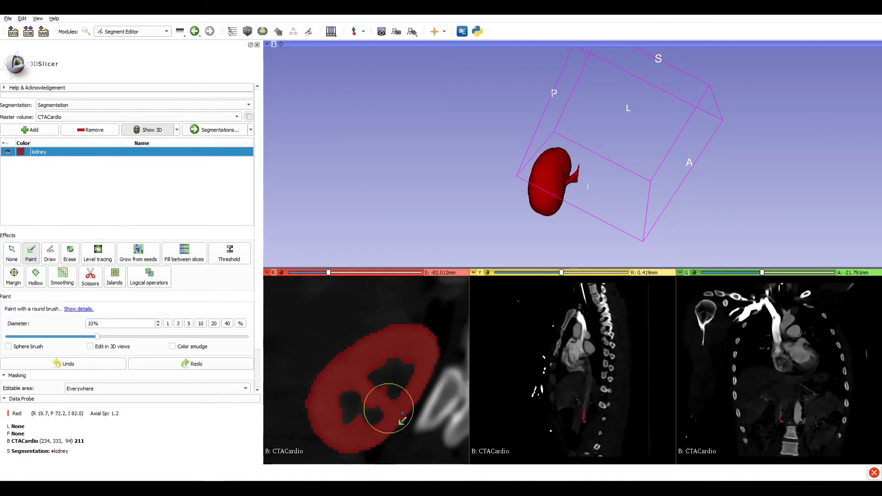
scroll(403, 420, "up", 3)
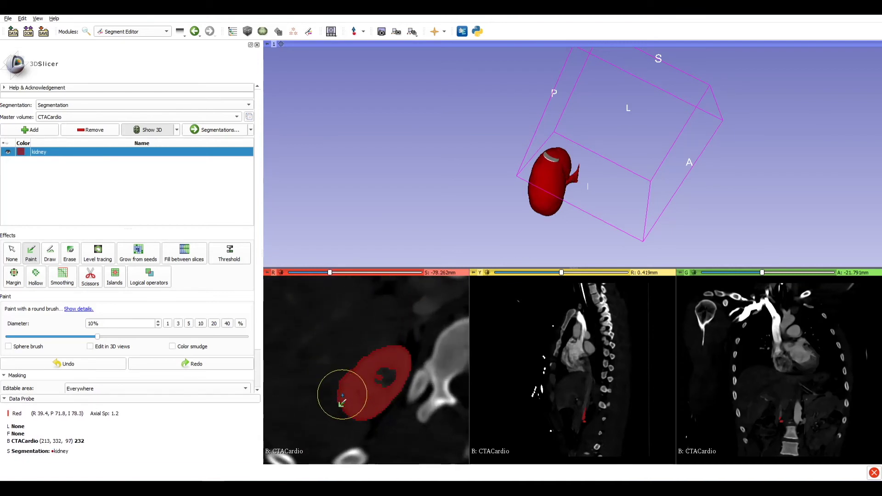
scroll(342, 396, "down", 9)
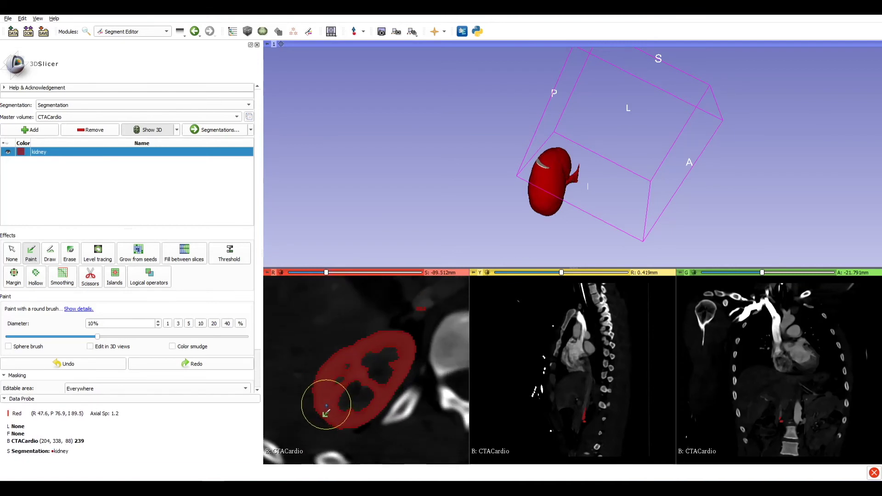
scroll(326, 411, "up", 2)
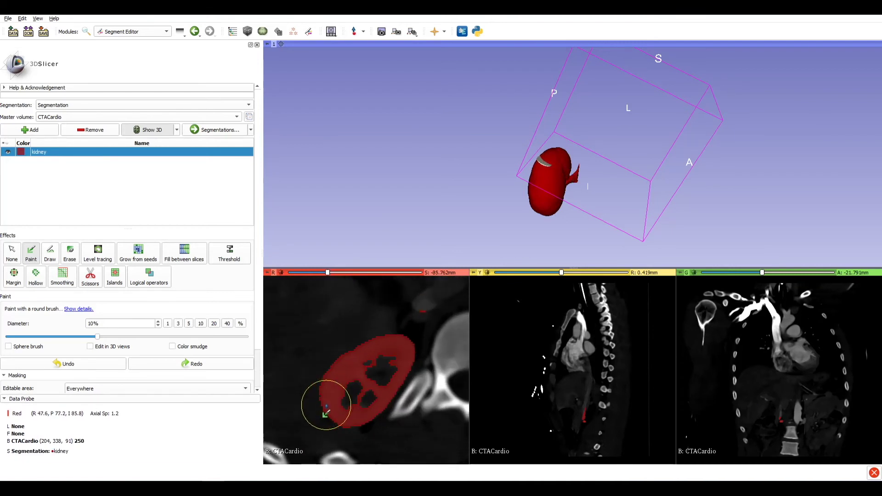
Step: Set the Erase brush diameter to 1%, try it beside the kidney in the axial view, and undo the stroke
left_click(69, 254)
left_click(30, 340)
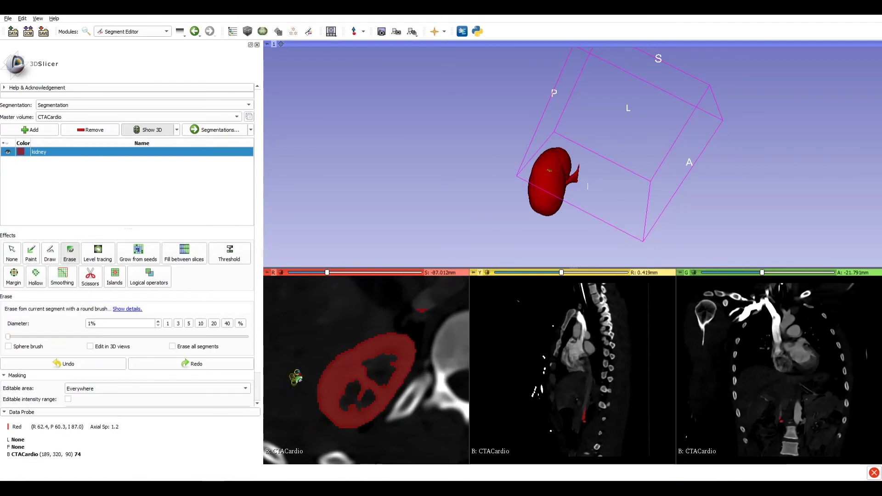
left_click(296, 378)
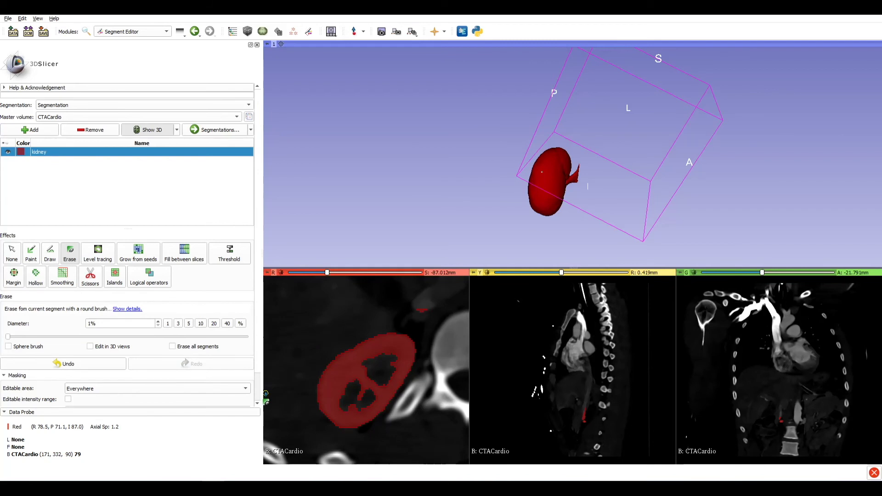
right_click_drag(345, 365, 416, 385)
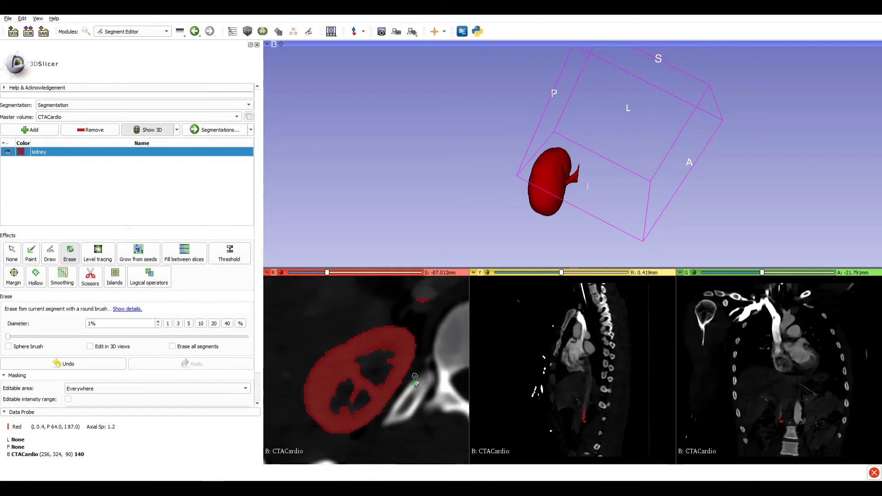
key("ctrl+z")
Step: Leave the Erase effect, darken the slice images through window/level, and compare the kidney cavities in neighbouring axial slices
key("Escape")
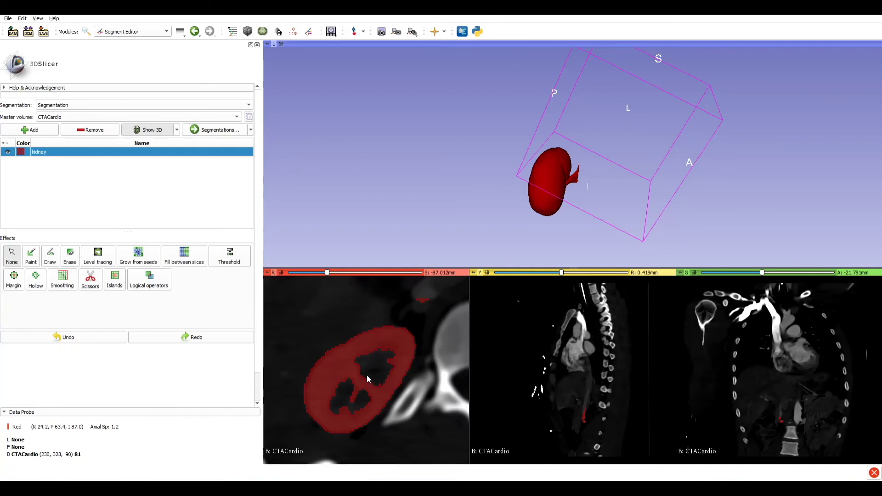
mouse_move(366, 375)
left_mouse_down()
mouse_move(362, 354)
mouse_move(362, 370)
mouse_move(362, 363)
mouse_move(340, 379)
mouse_move(381, 381)
mouse_move(365, 379)
left_mouse_up()
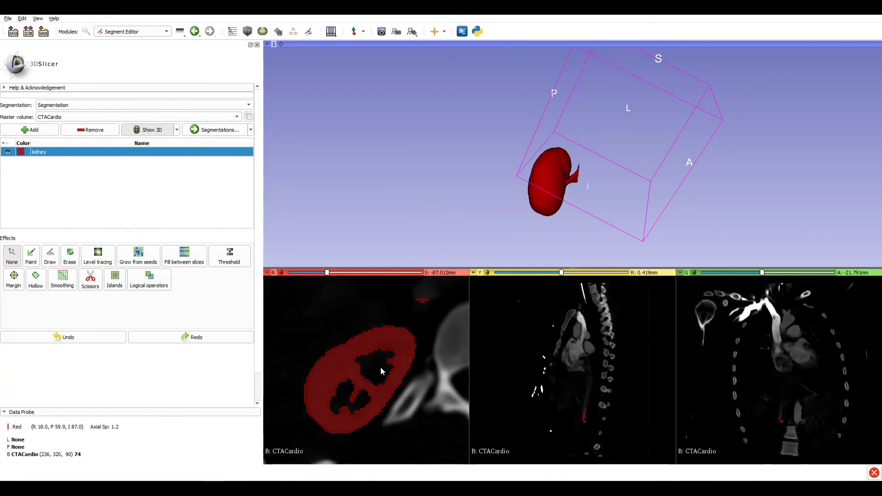
scroll(380, 367, "down", 5)
scroll(379, 370, "up", 6)
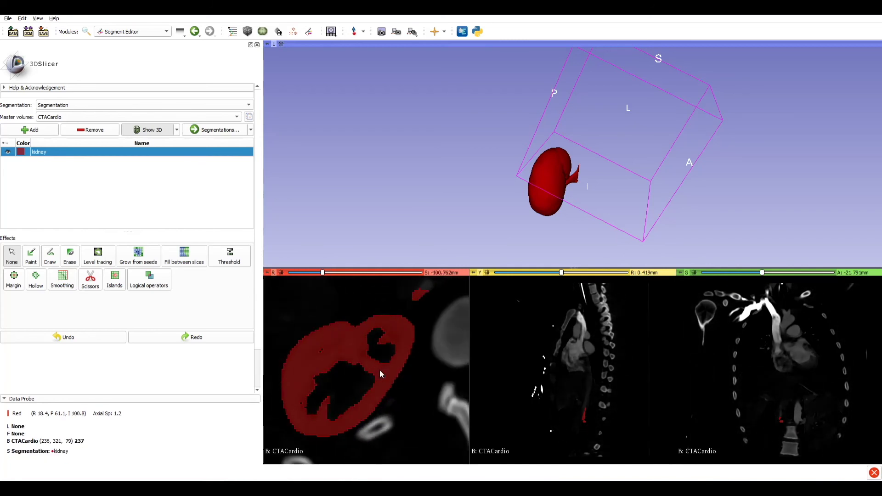
scroll(379, 370, "up", 2)
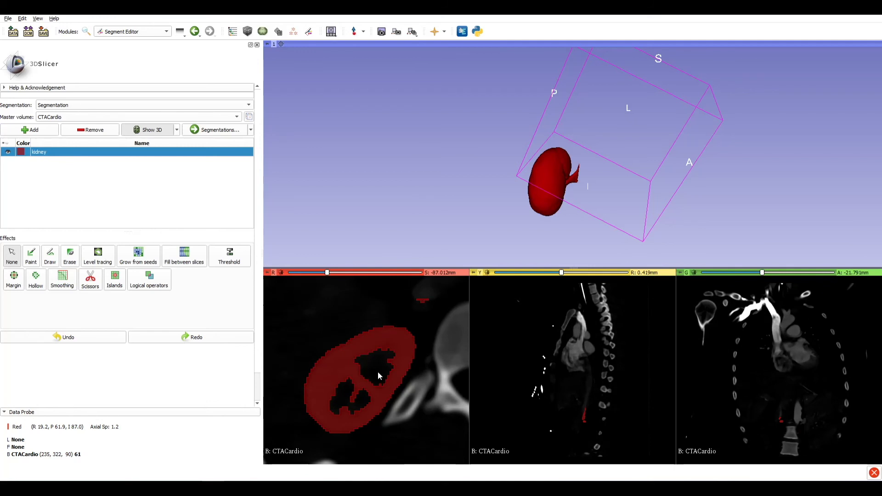
Step: Examine the kidney and its vessel stub through the axial slices and in a close-up of the 3D model
key("3")
scroll(367, 386, "down", 16)
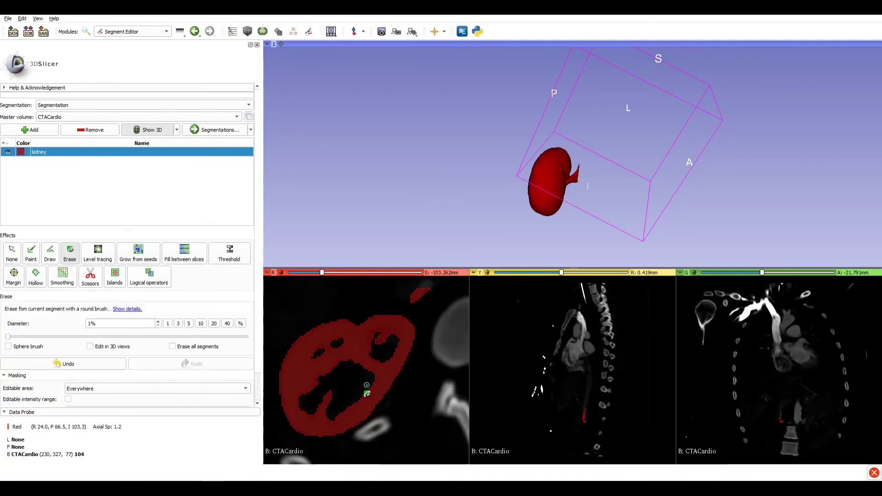
scroll(539, 170, "up", 5)
left_click_drag(539, 170, 528, 220)
scroll(423, 305, "down", 10)
scroll(423, 312, "up", 8)
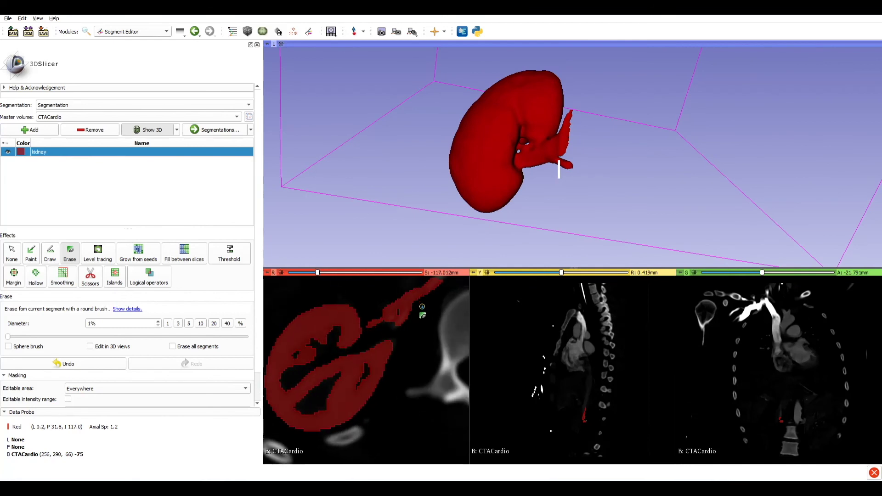
scroll(337, 358, "up", 12)
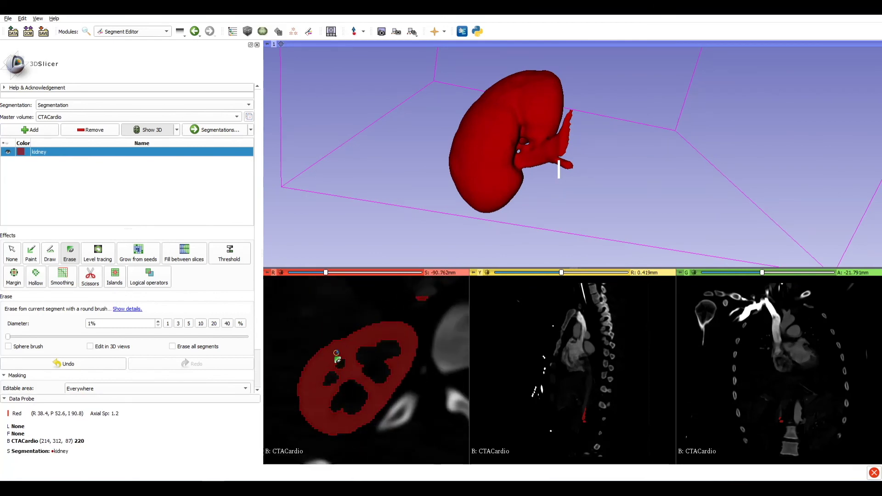
Step: Erase the tip of the thin vessel spur beside the kidney in the upper axial slices with the 1% brush
key("ctrl+z")
key("1")
key("3")
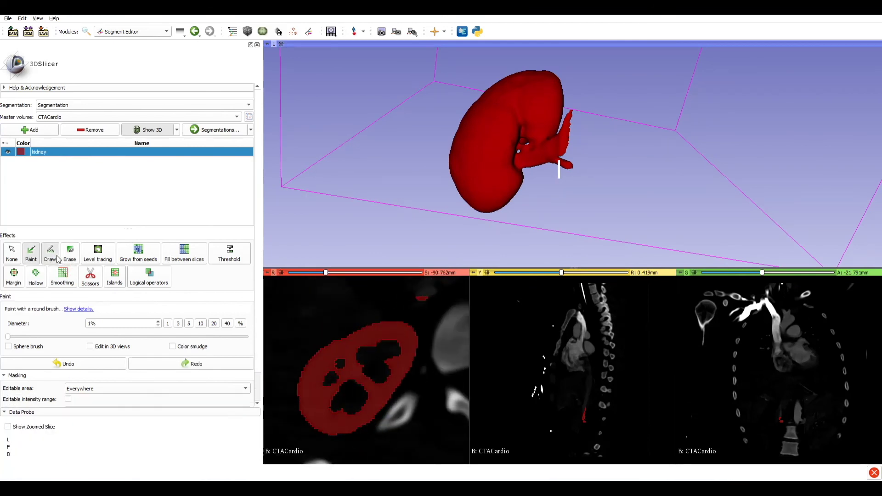
scroll(375, 404, "up", 14)
left_click_drag(505, 115, 466, 149)
scroll(472, 197, "up", 6)
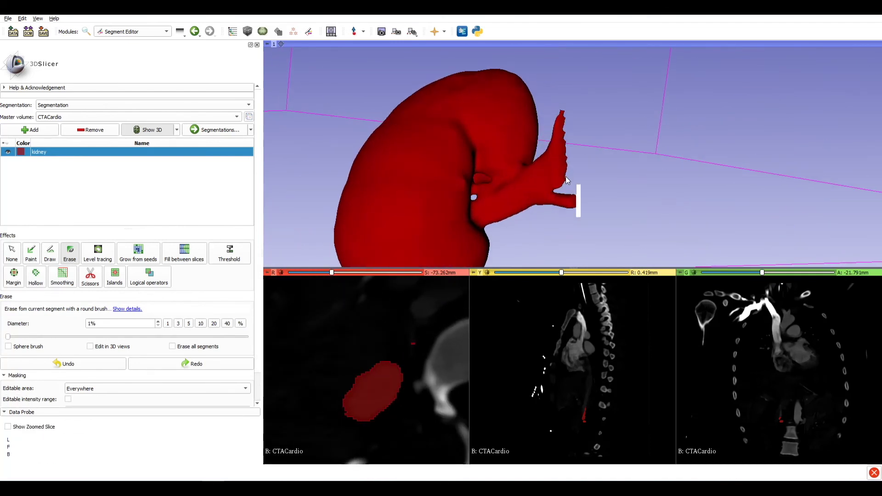
left_click(418, 349)
scroll(424, 349, "down", 4)
scroll(423, 346, "down", 10)
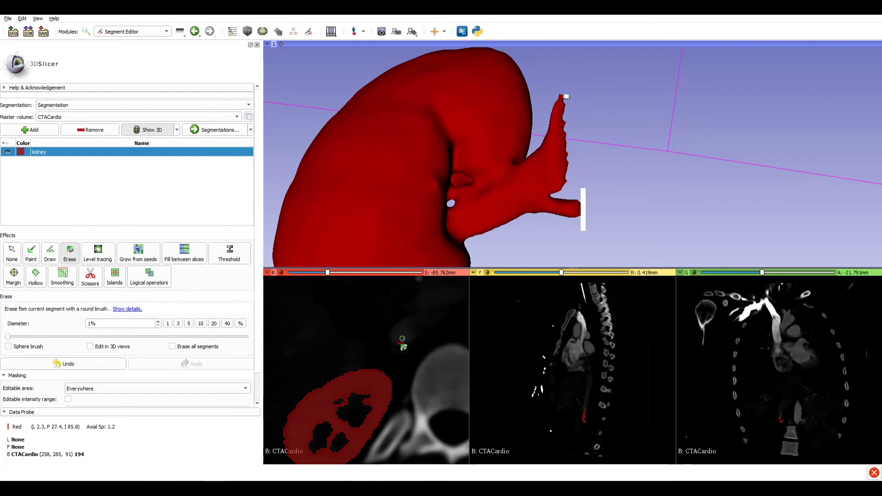
Step: Erase the remaining detached vessel spur fragments in the axial slices between about S -85 and -88 mm
left_click(408, 343)
scroll(408, 342, "up", 2)
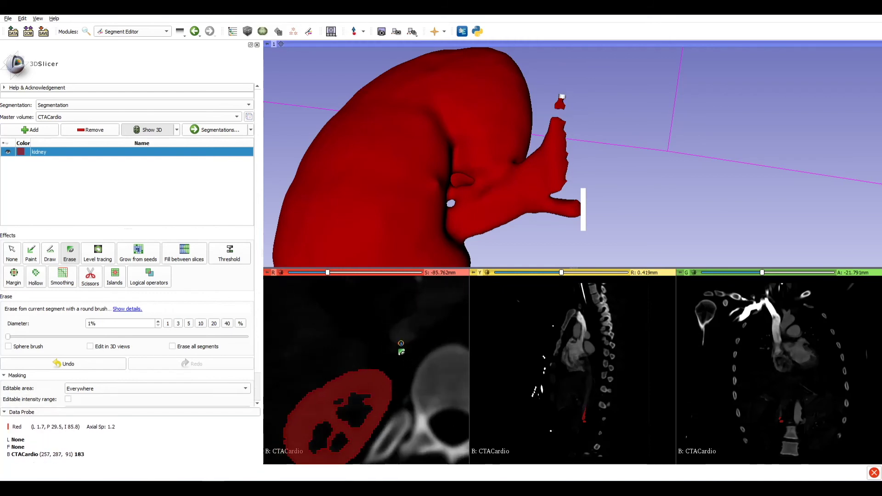
left_click(407, 342)
scroll(406, 341, "up", 1)
scroll(400, 343, "down", 3)
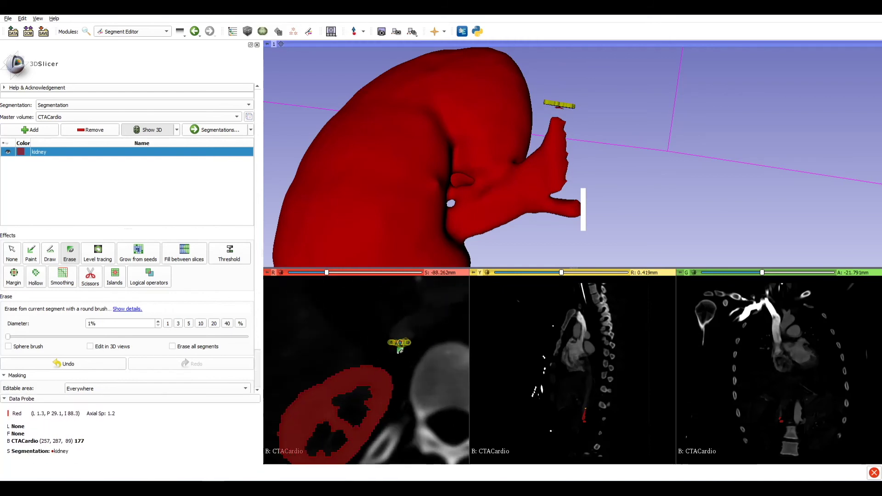
left_click(393, 342)
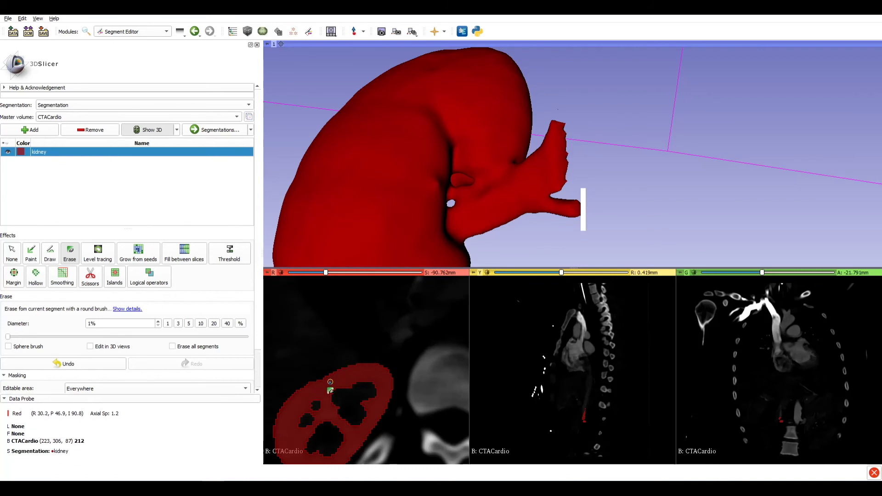
Step: Try painting a small spike onto the kidney's edge in the axial slice, inspect it in 3D, and undo it
left_click(31, 254)
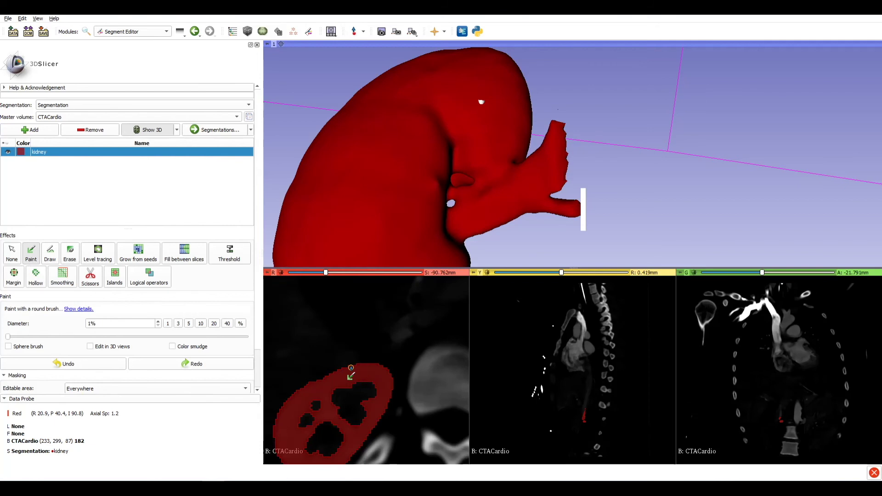
left_click_drag(351, 368, 373, 343)
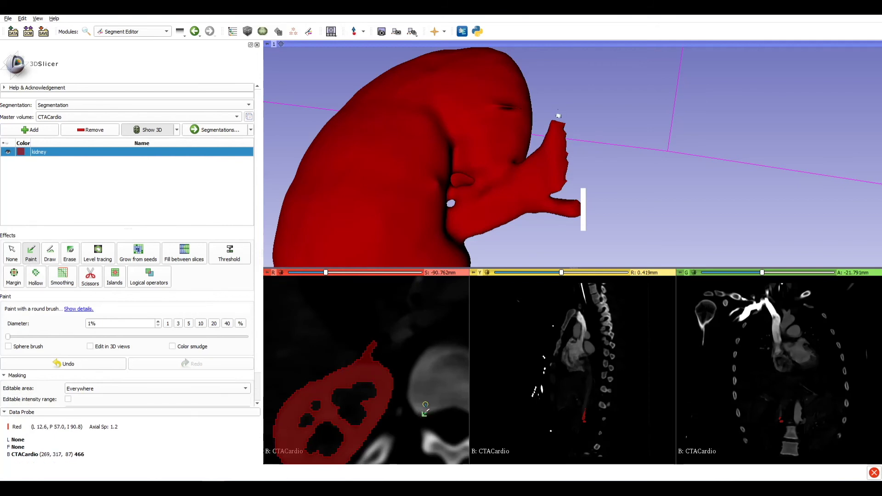
mouse_move(436, 177)
left_mouse_down()
mouse_move(413, 158)
mouse_move(443, 148)
mouse_move(472, 203)
mouse_move(387, 246)
mouse_move(441, 171)
mouse_move(444, 190)
left_mouse_up()
scroll(506, 198, "up", 3)
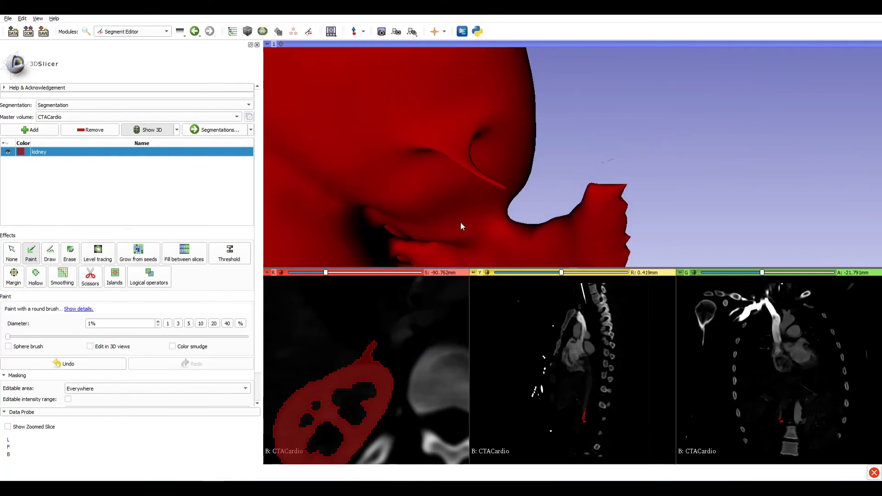
left_click(67, 368)
scroll(418, 185, "down", 5)
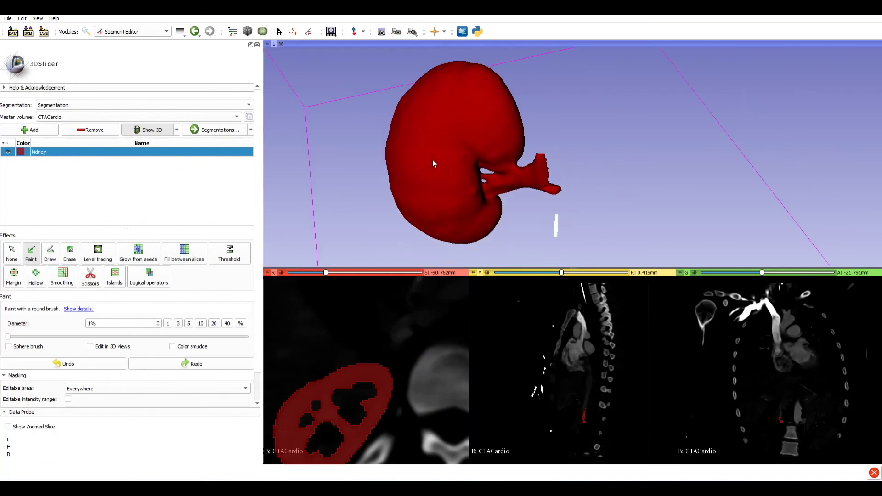
Step: View the kidney model from several sides and lower the segmentation's 3D opacity to 0.80 in the Segmentations module
left_click_drag(475, 191, 570, 194)
middle_click_drag(569, 194, 544, 191)
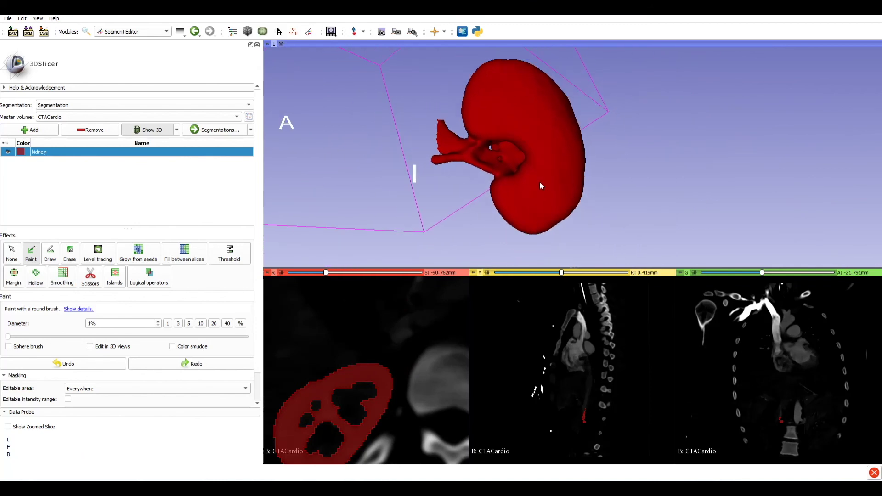
left_click_drag(497, 195, 511, 174)
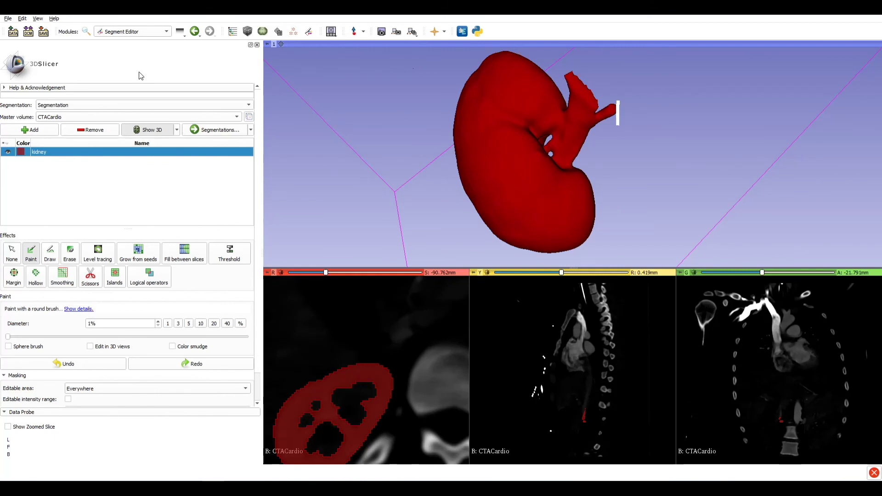
left_click(150, 33)
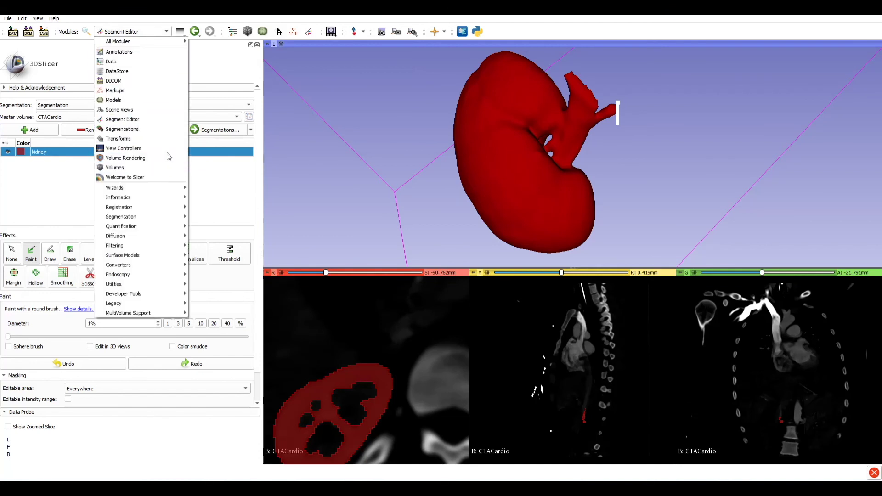
left_click(159, 129)
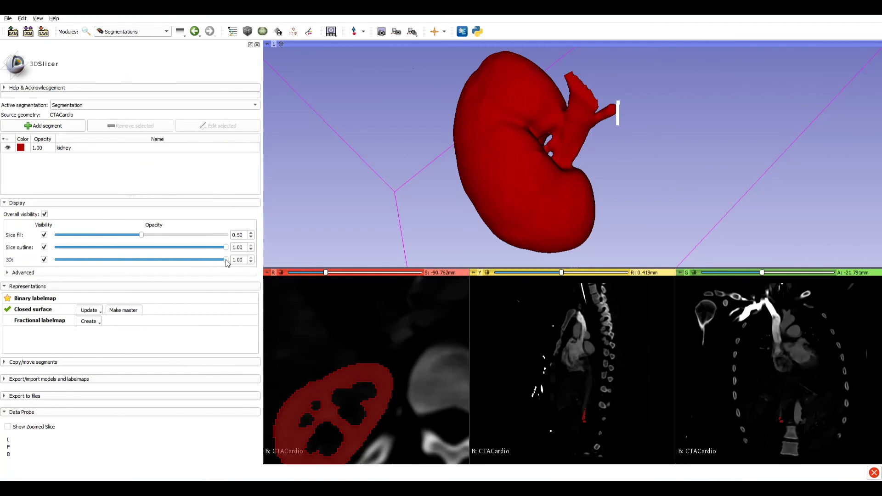
left_click_drag(223, 260, 189, 260)
Step: Examine the kidney's internal cavities through the semi-transparent 3D surface, close up and from different angles
left_click_drag(535, 139, 494, 98)
scroll(460, 99, "up", 5)
left_click_drag(431, 100, 498, 158)
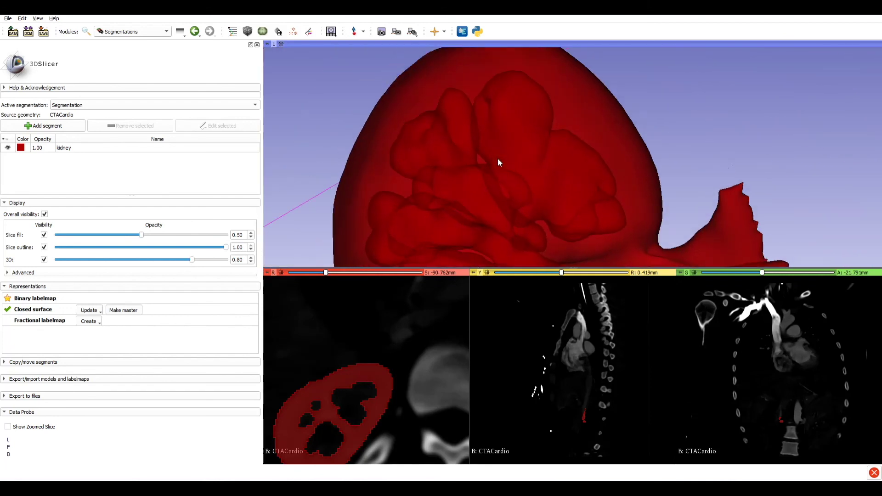
scroll(496, 138, "down", 6)
left_click_drag(500, 123, 484, 141)
scroll(487, 142, "down", 2)
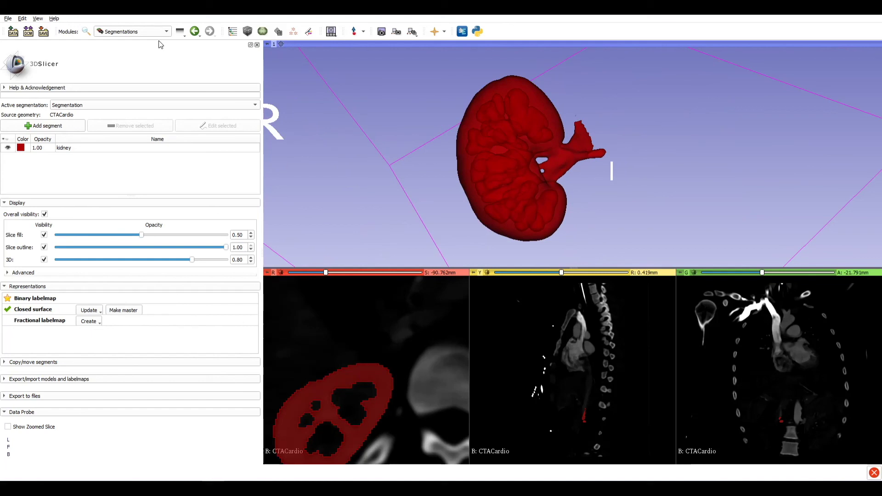
Step: Return to the Segment Editor and export the kidney segment as an STL file to the Desktop folder
left_click(195, 31)
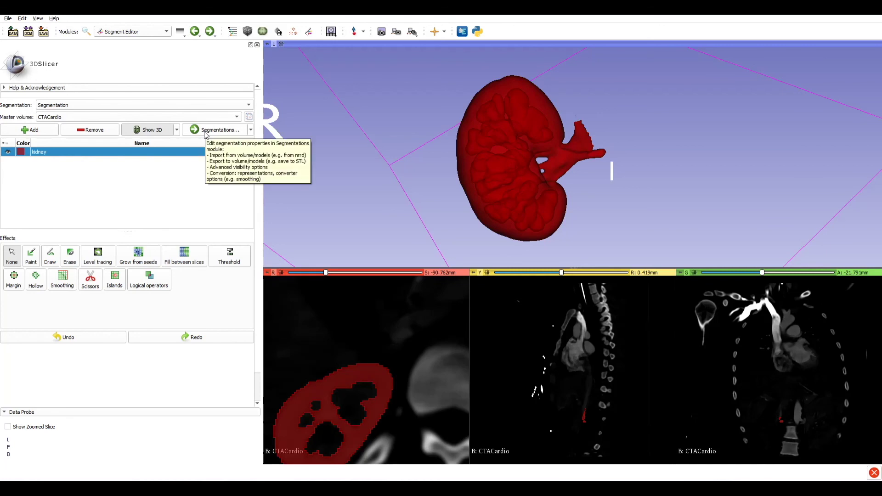
left_click(251, 130)
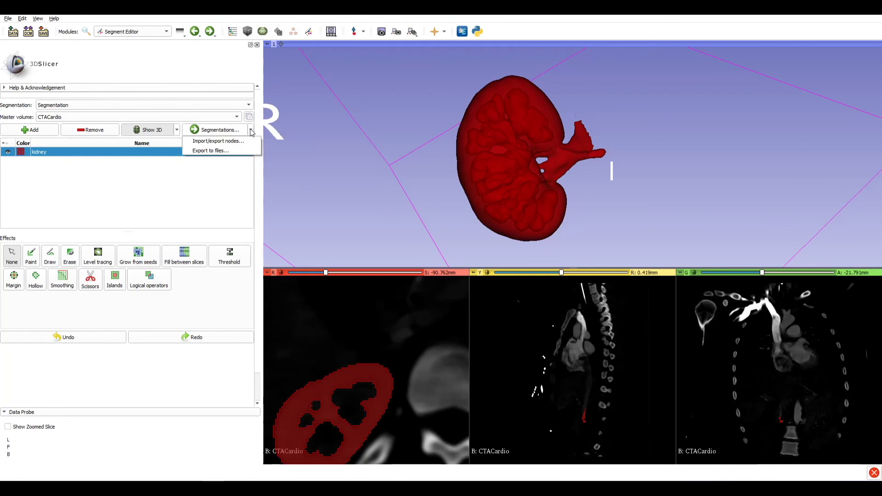
left_click(202, 150)
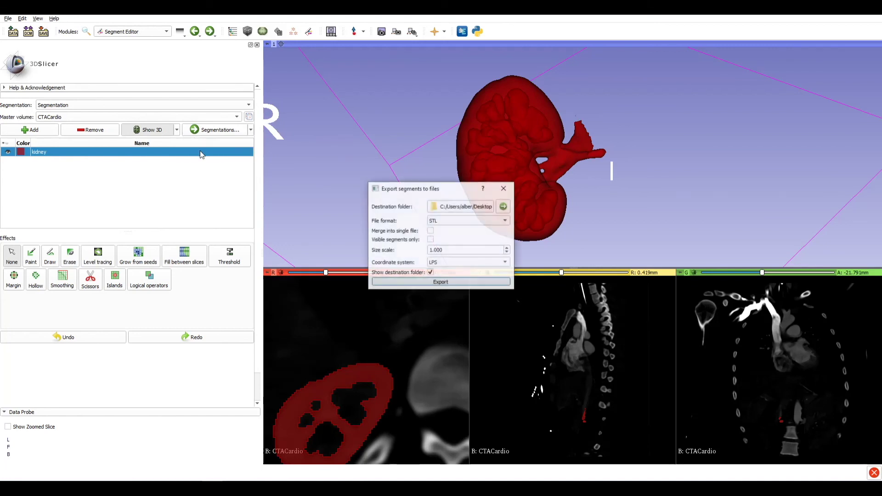
left_click(460, 210)
left_click(571, 324)
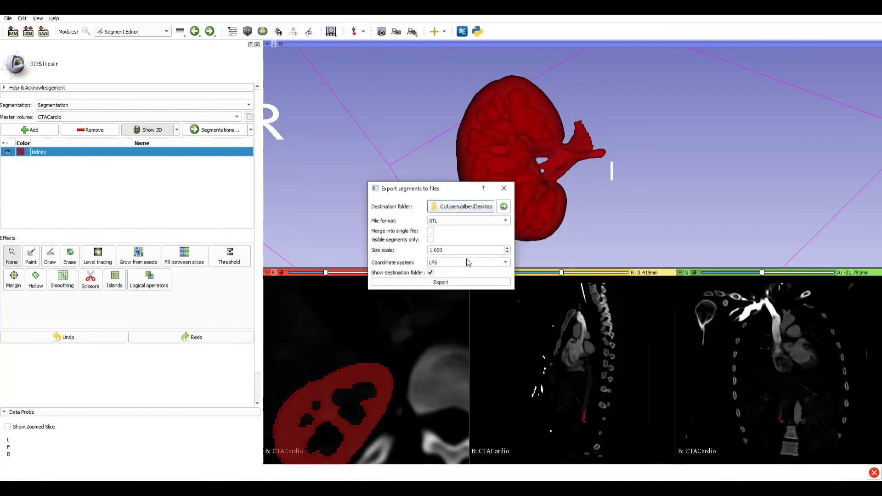
left_click(445, 223)
left_click(446, 229)
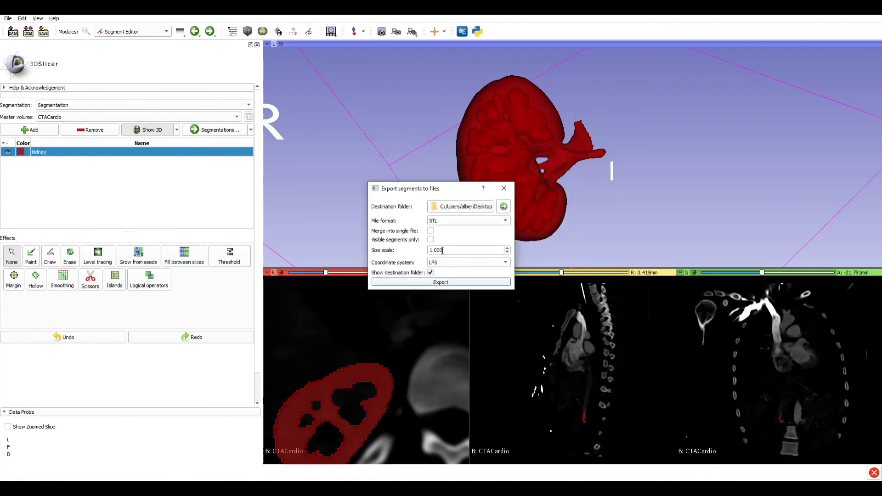
left_click(442, 283)
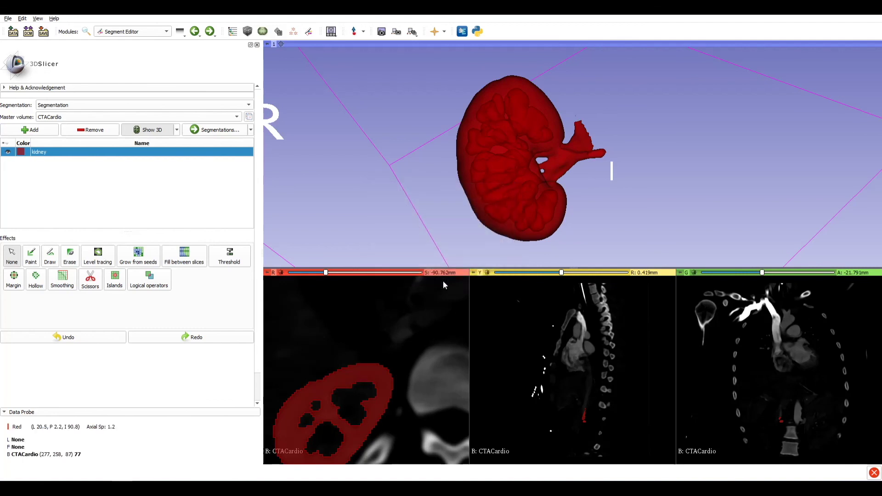